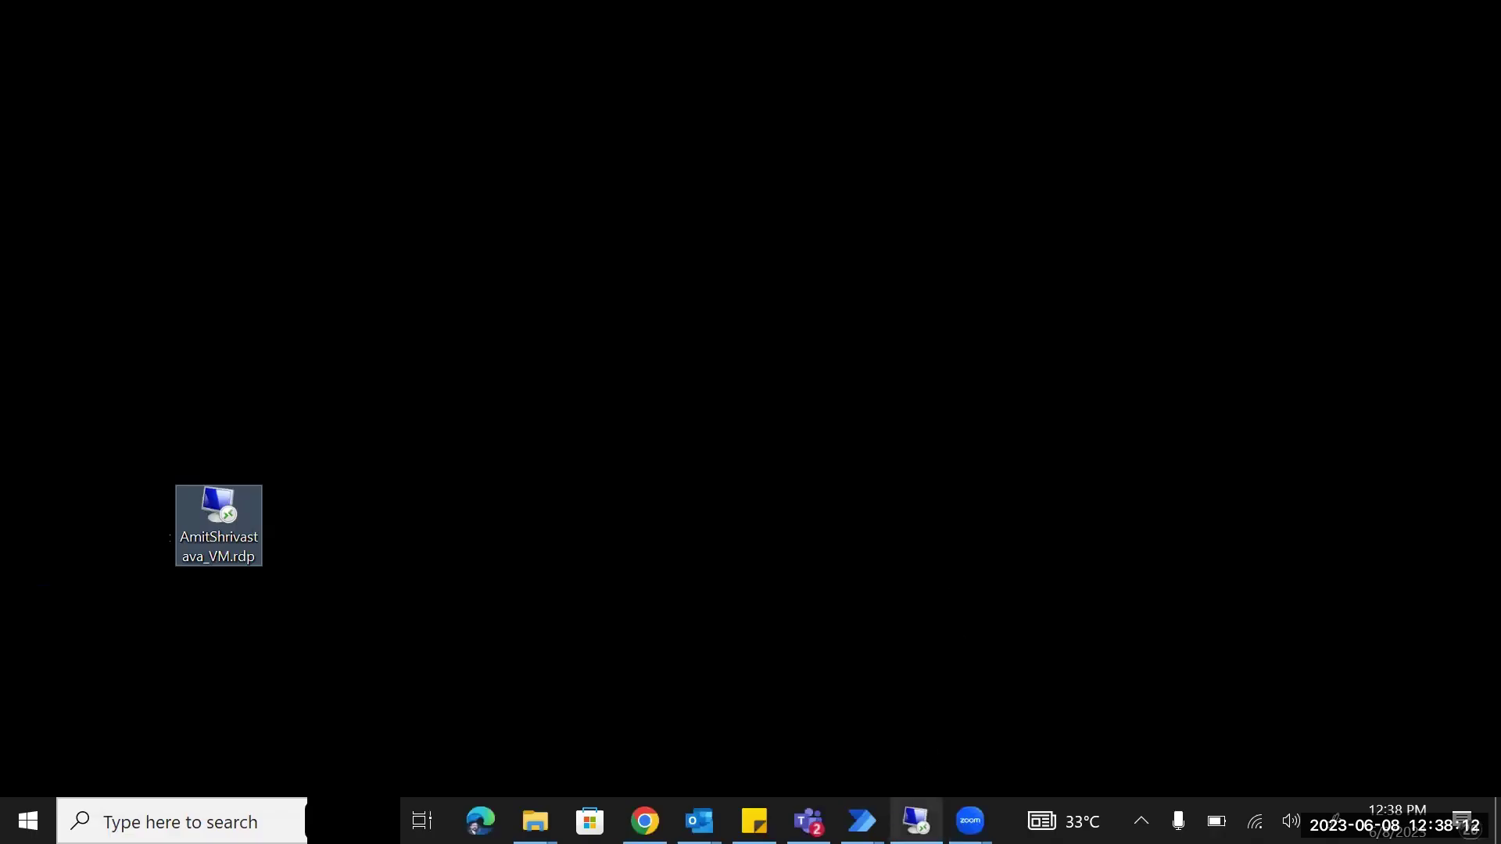
Step: Switch to the Remote Desktop session and open the Power Automate agent for virtual desktops shortcut
{"action": "left_click", "coordinate": [916, 819]}
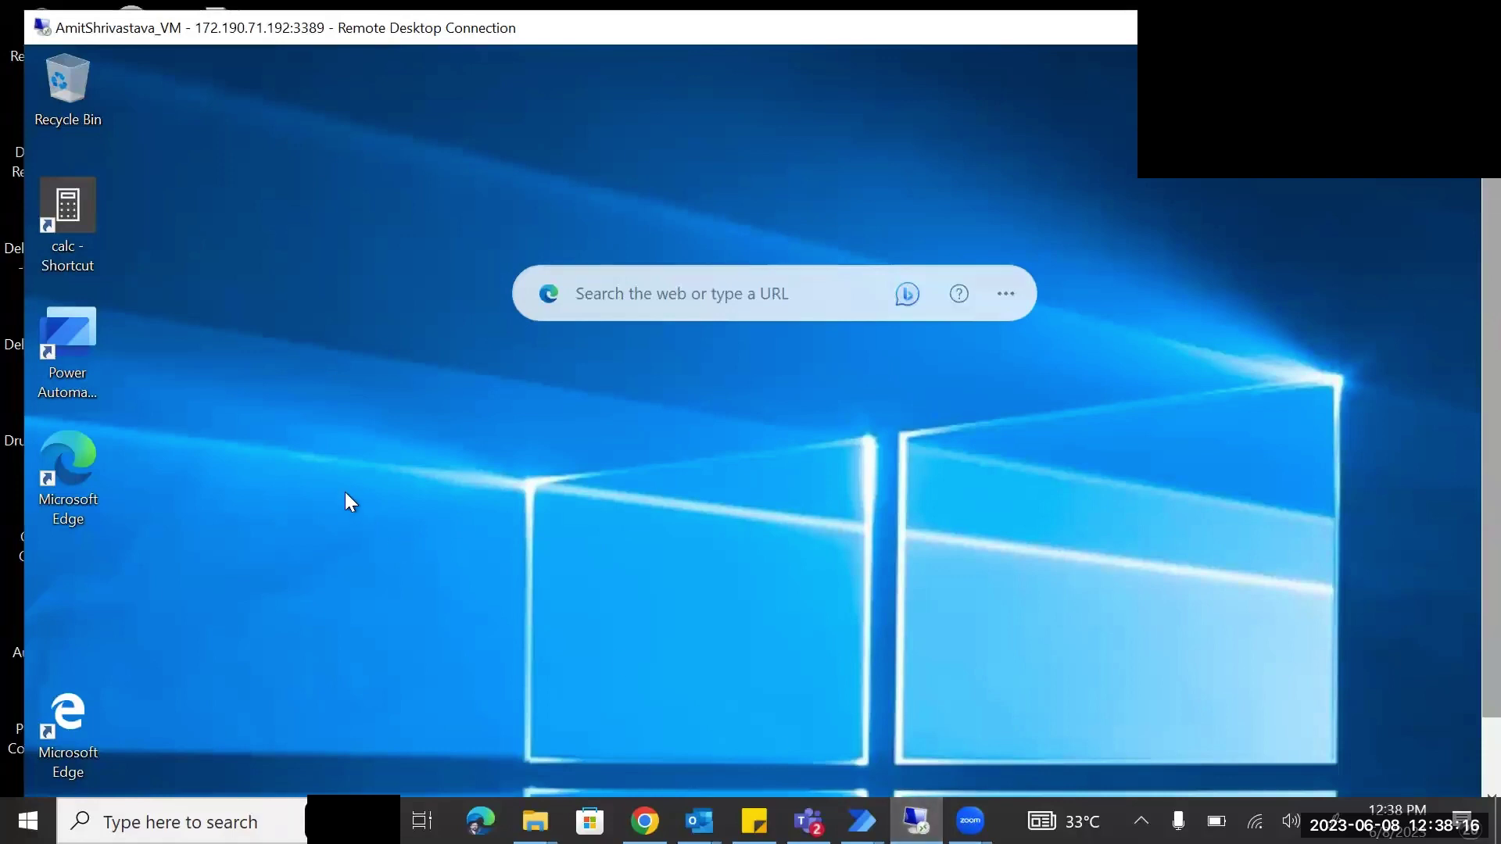
{"action": "left_click", "coordinate": [82, 373]}
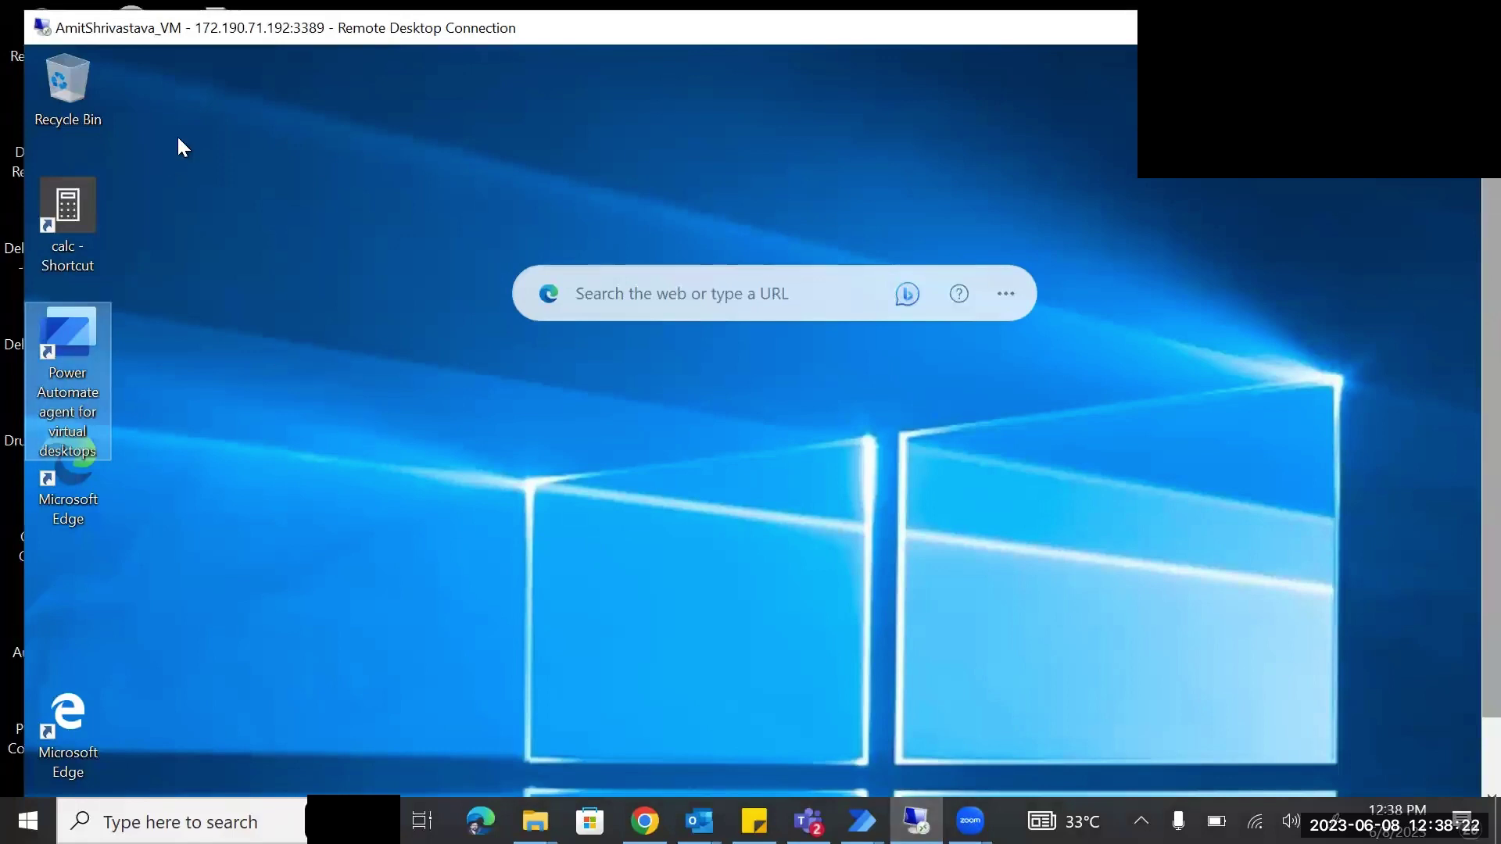
{"action": "left_click", "coordinate": [1153, 588]}
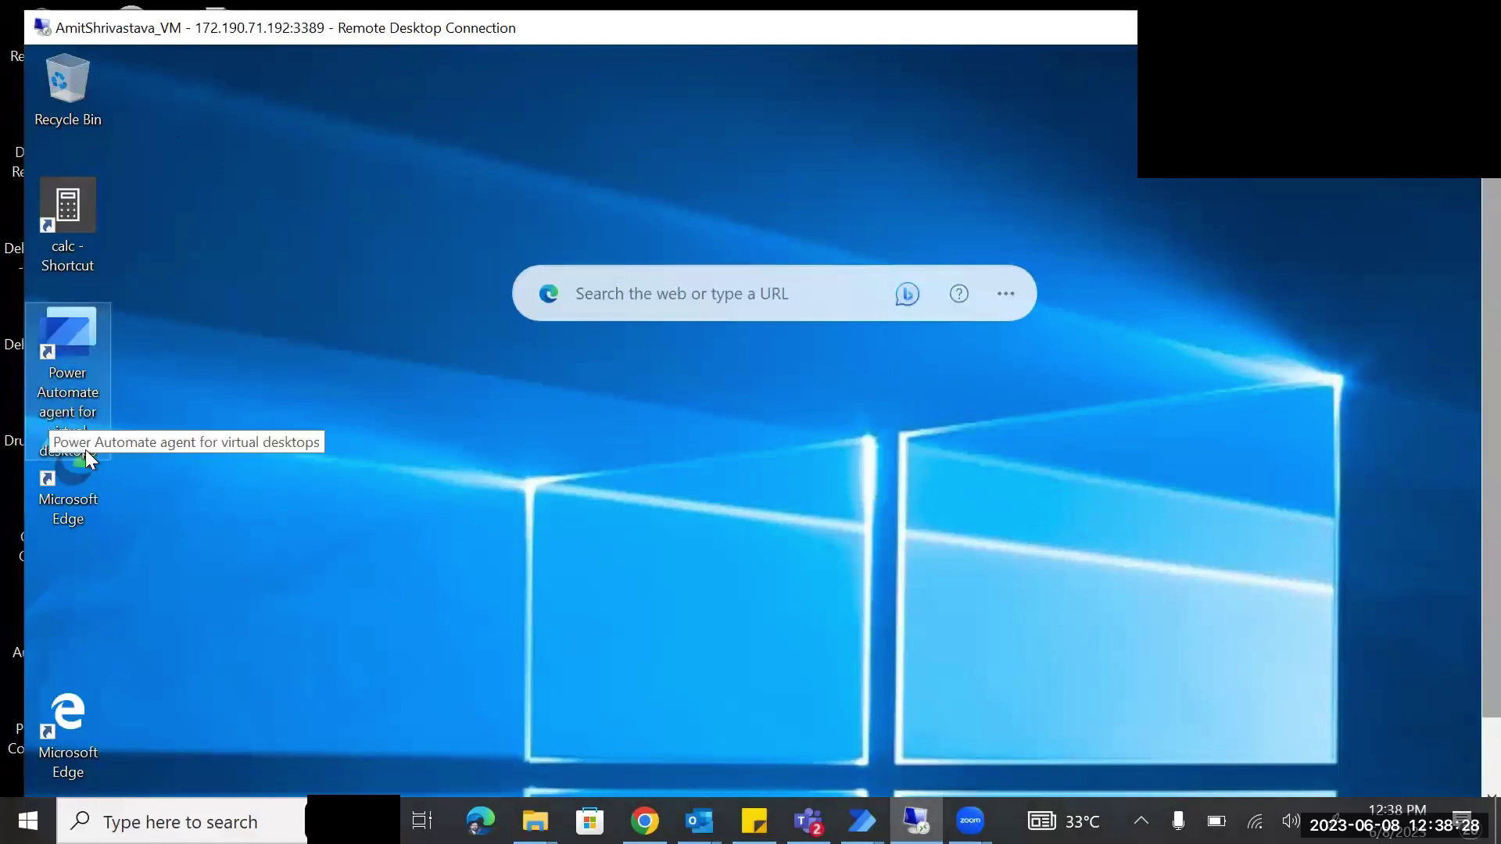
{"action": "left_click", "coordinate": [64, 320]}
{"action": "double_click", "coordinate": [64, 319]}
{"action": "right_click", "coordinate": [64, 319]}
{"action": "left_click", "coordinate": [101, 336]}
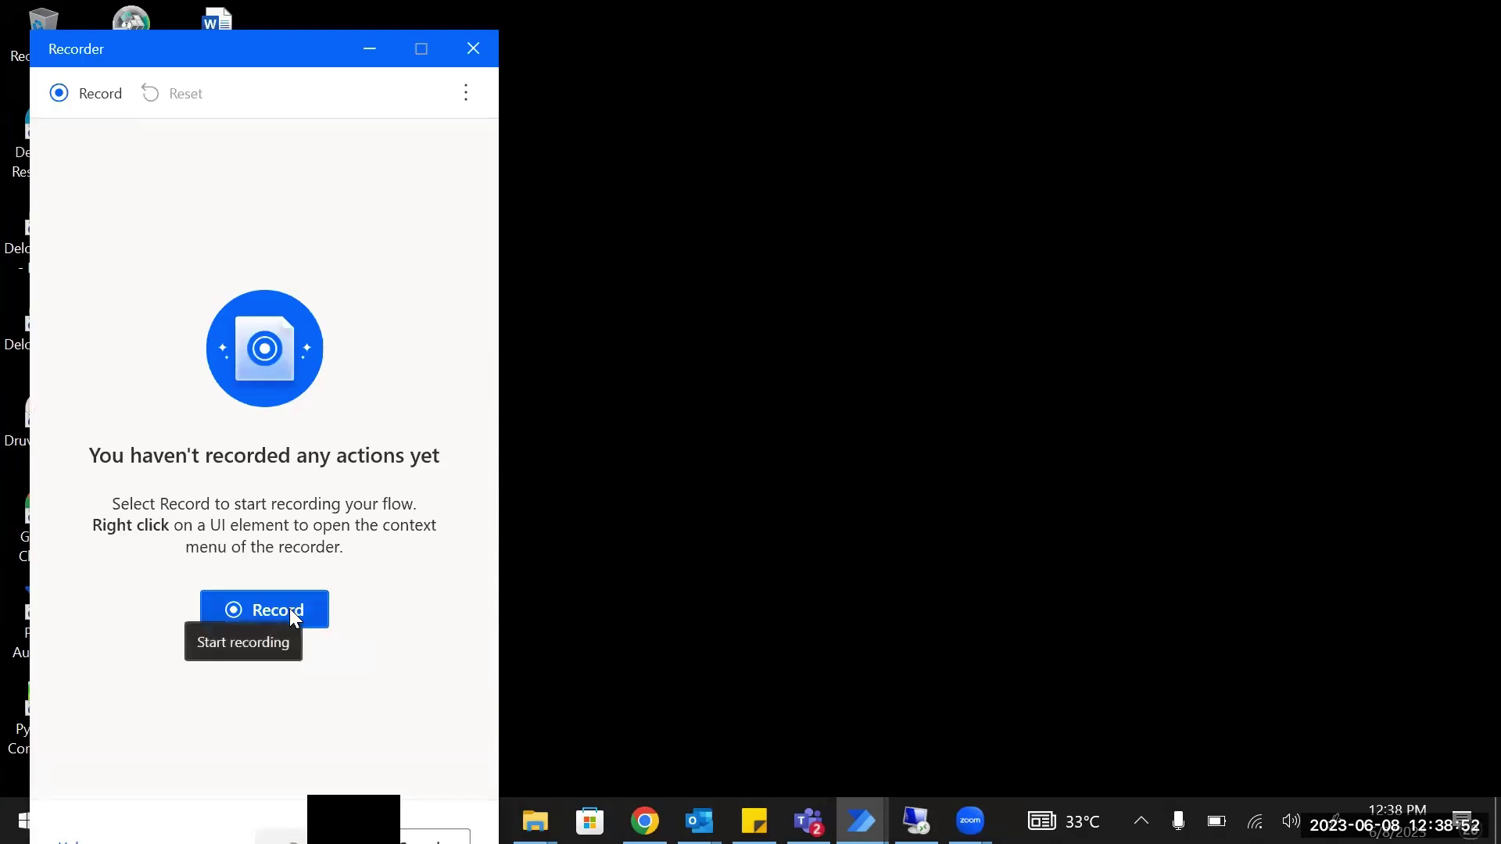
Step: Start recording in the Recorder for the empty RDP_Citrix flow
{"action": "left_click", "coordinate": [289, 608]}
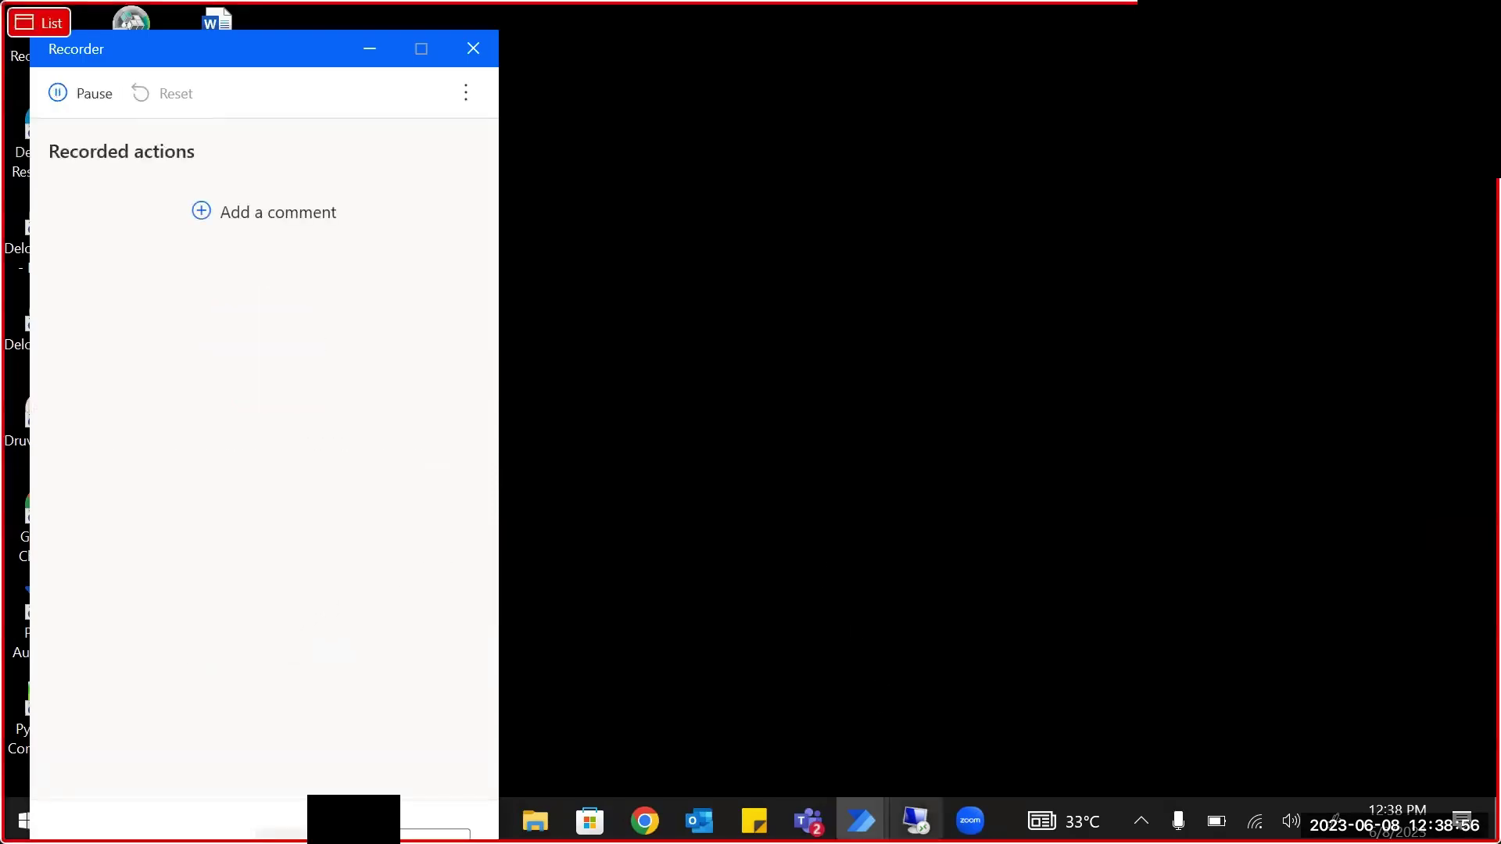
Step: Record bringing the Remote Desktop window forward, then drag the Recorder to the right side
{"action": "mouse_move", "coordinate": [916, 821]}
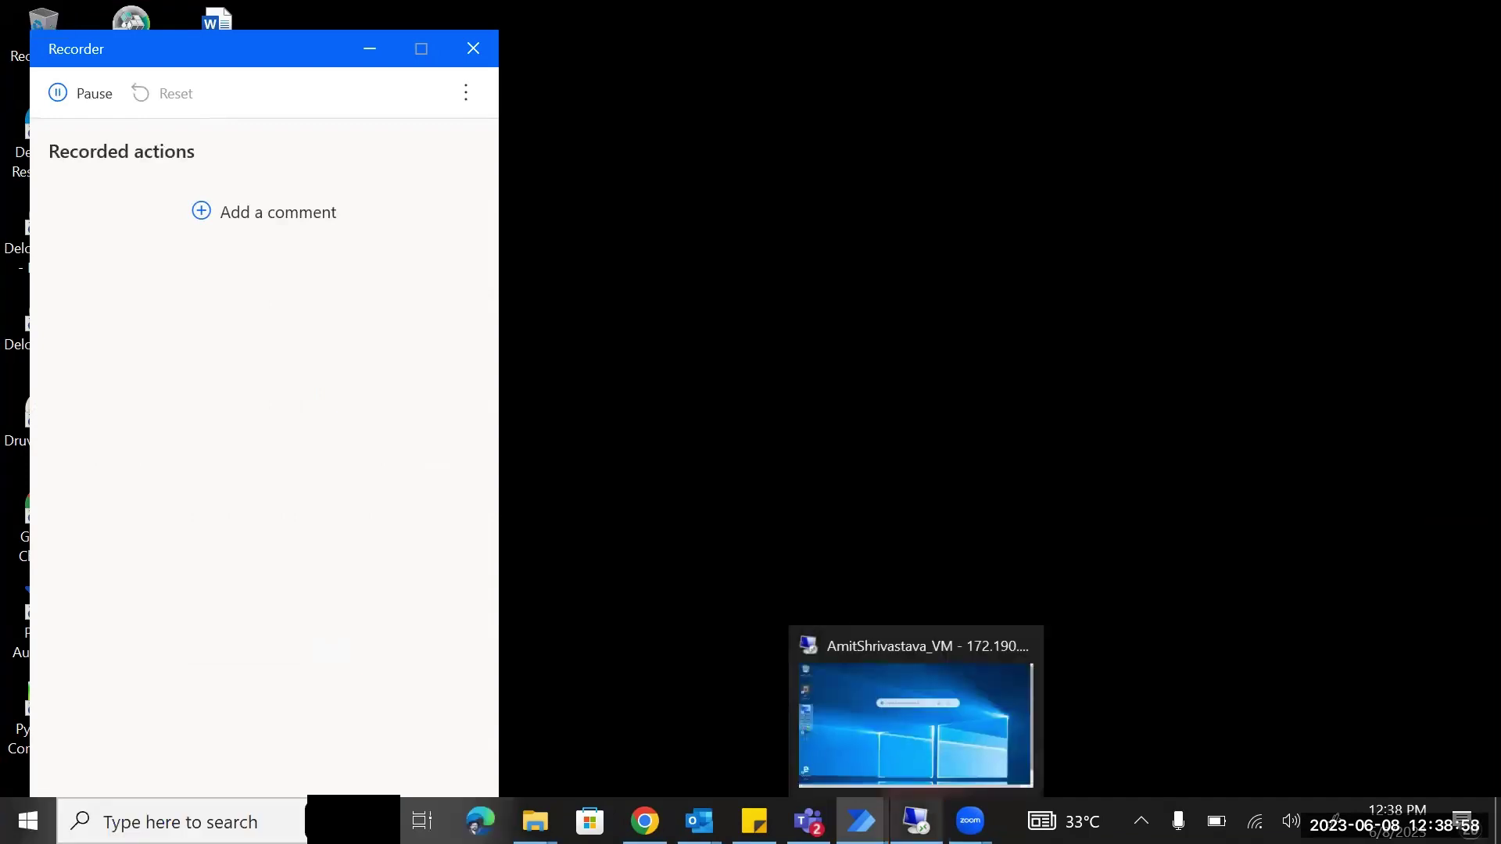
{"action": "left_click", "coordinate": [916, 821]}
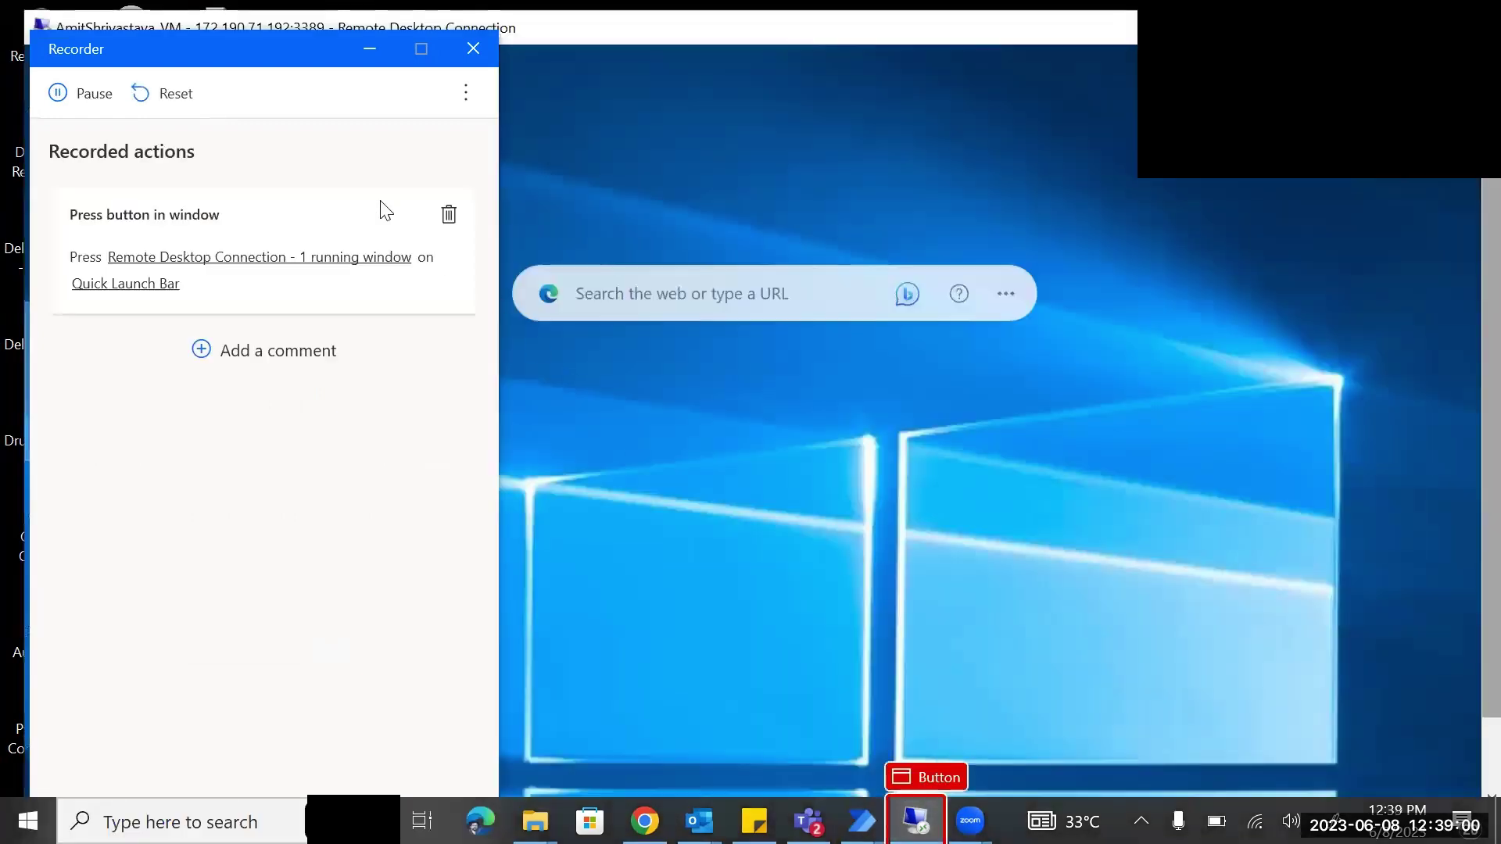
{"action": "left_click_drag", "start_coordinate": [247, 49], "coordinate": [1218, 108]}
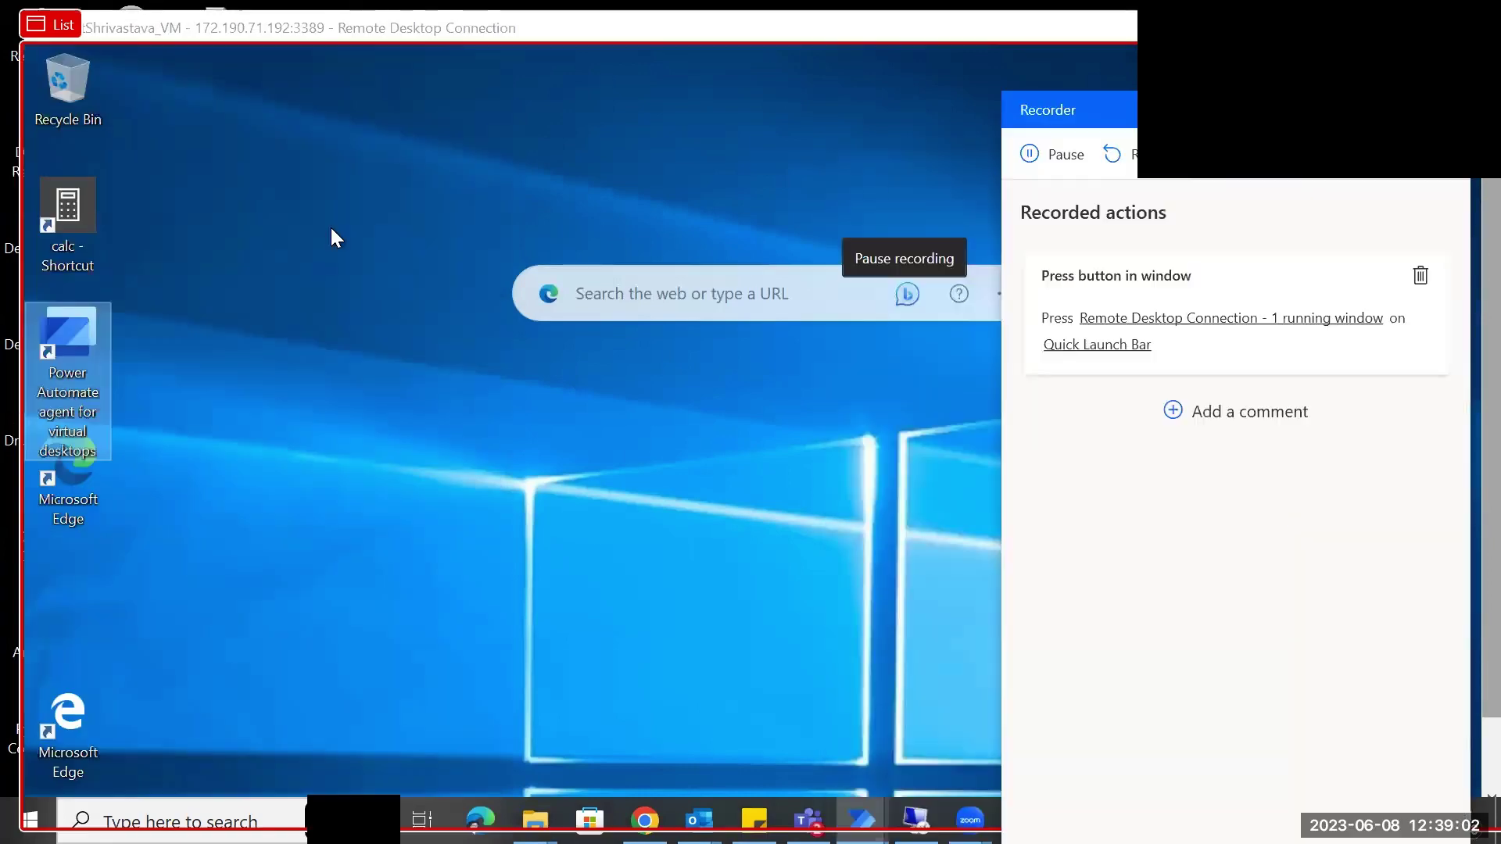
Step: Launch Calculator from the calc desktop shortcut and compute 4 + 3 = 7
{"action": "double_click", "coordinate": [63, 201]}
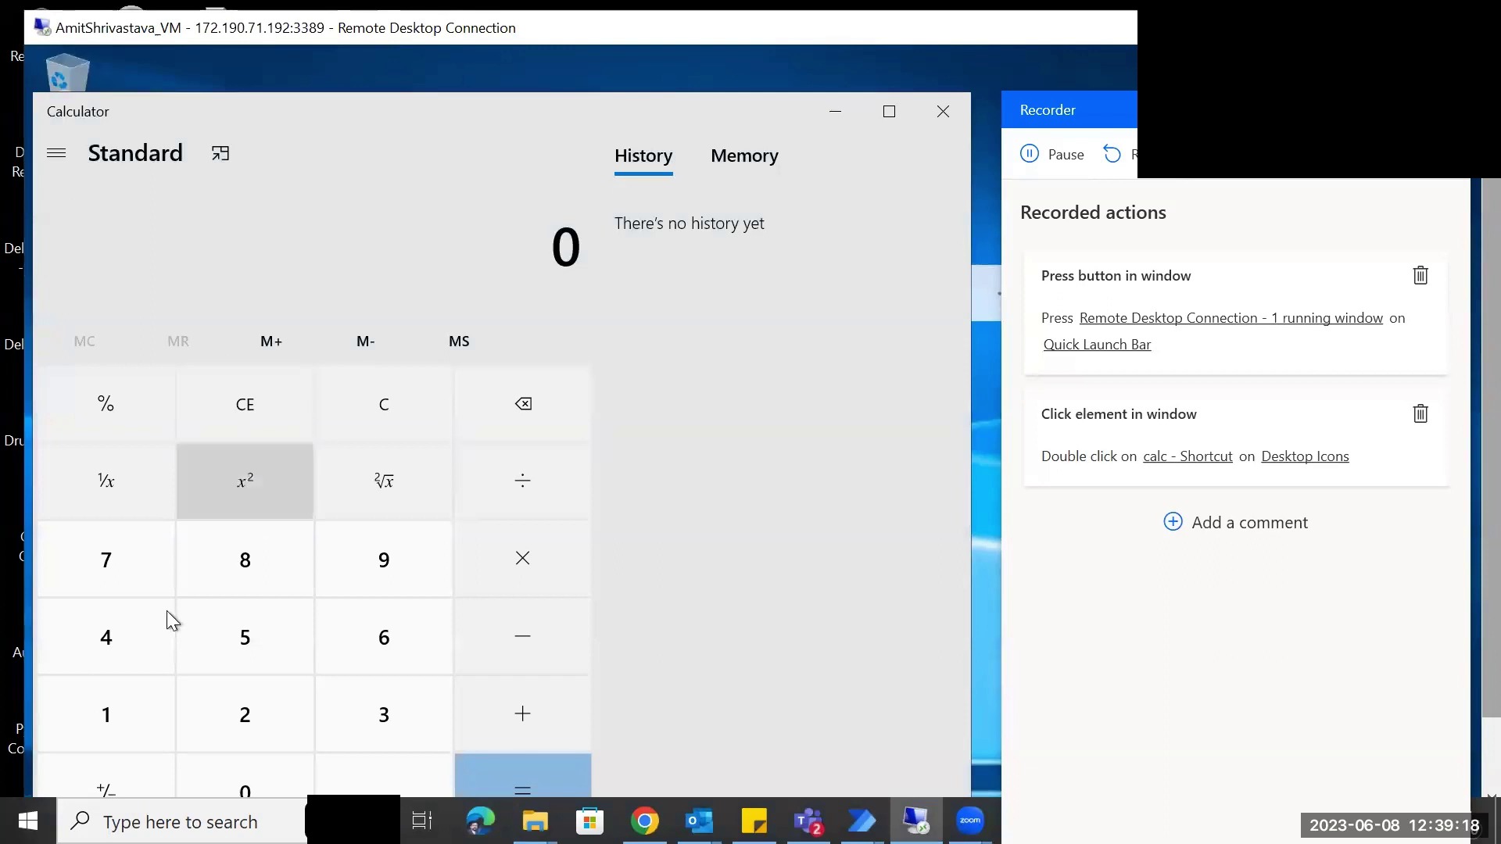
{"action": "left_click", "coordinate": [109, 635]}
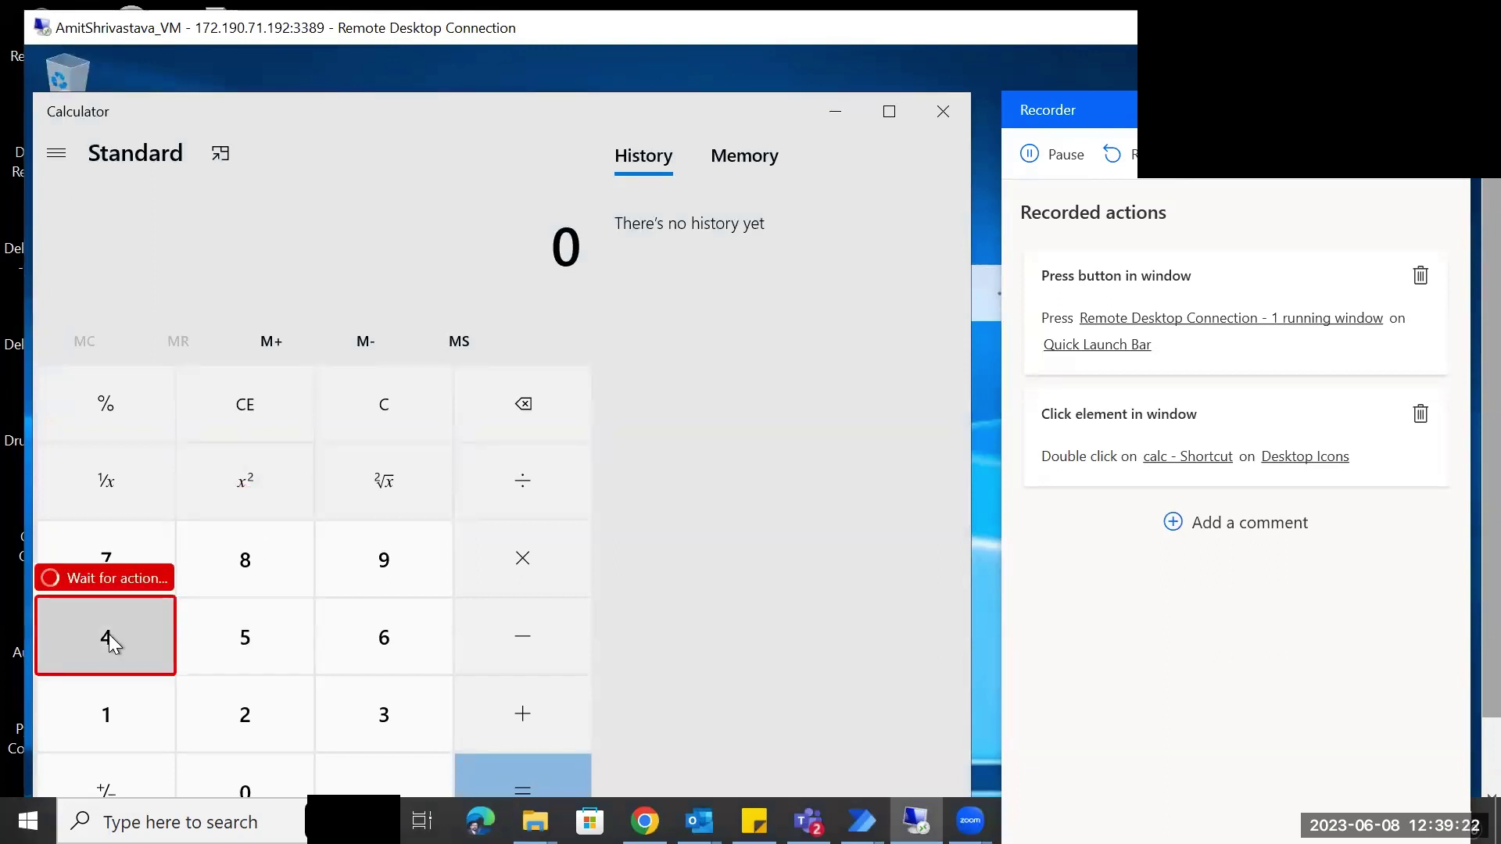
{"action": "left_click", "coordinate": [542, 719]}
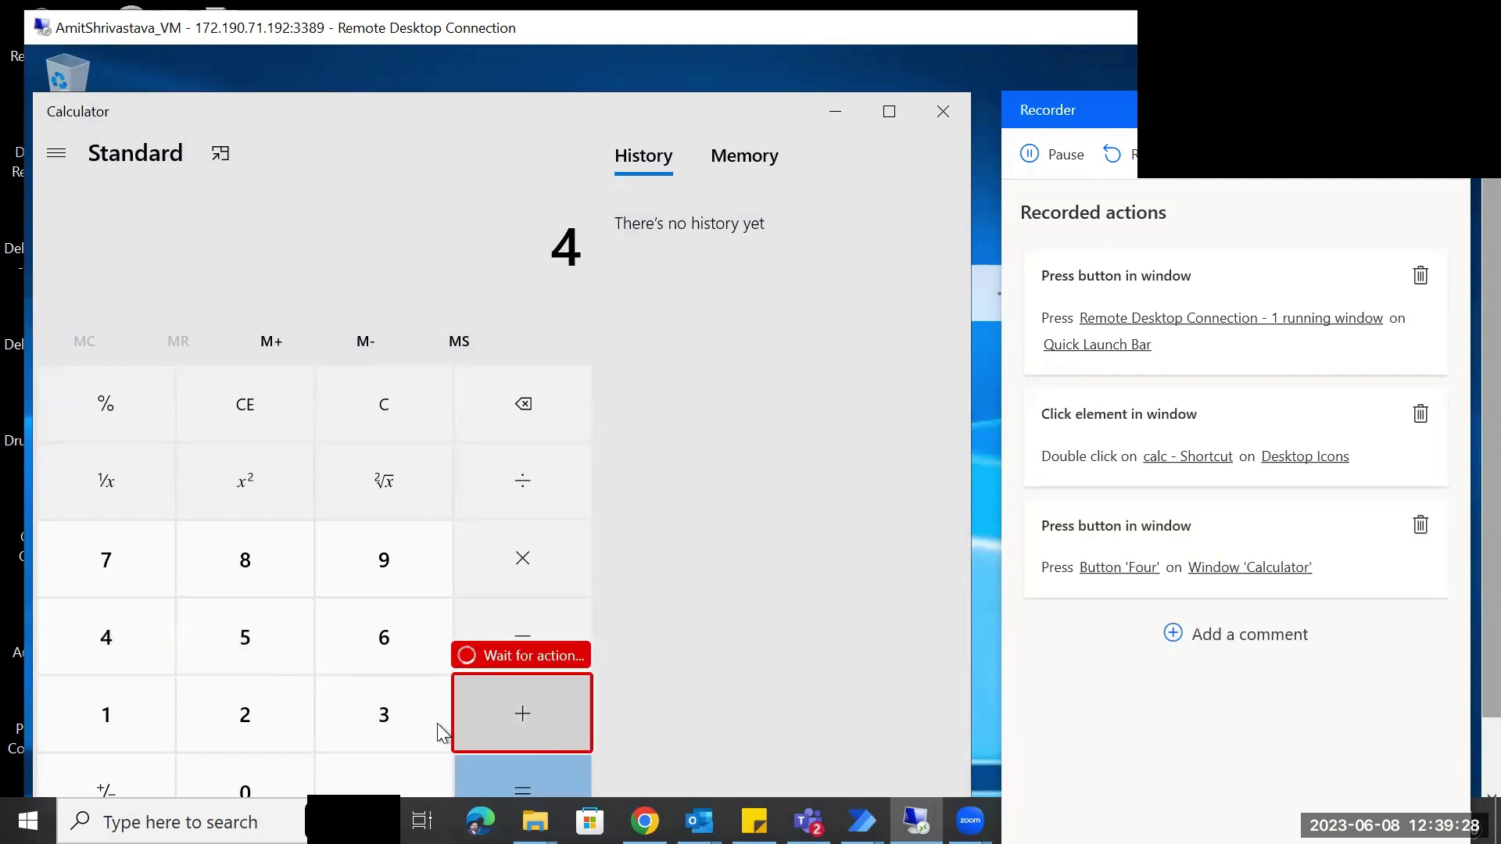
{"action": "left_click", "coordinate": [367, 716]}
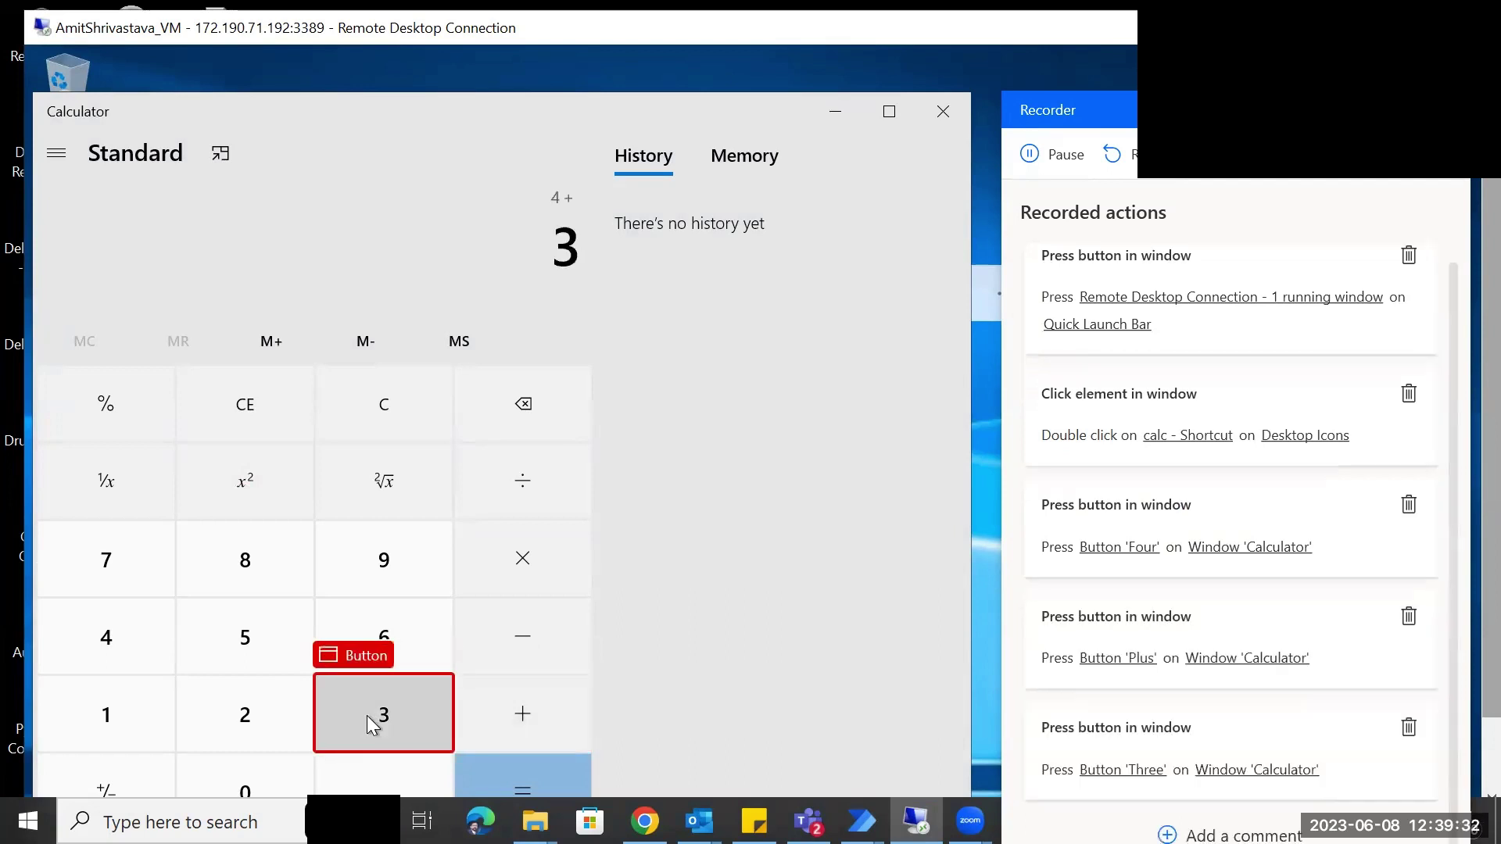
{"action": "left_click", "coordinate": [527, 771]}
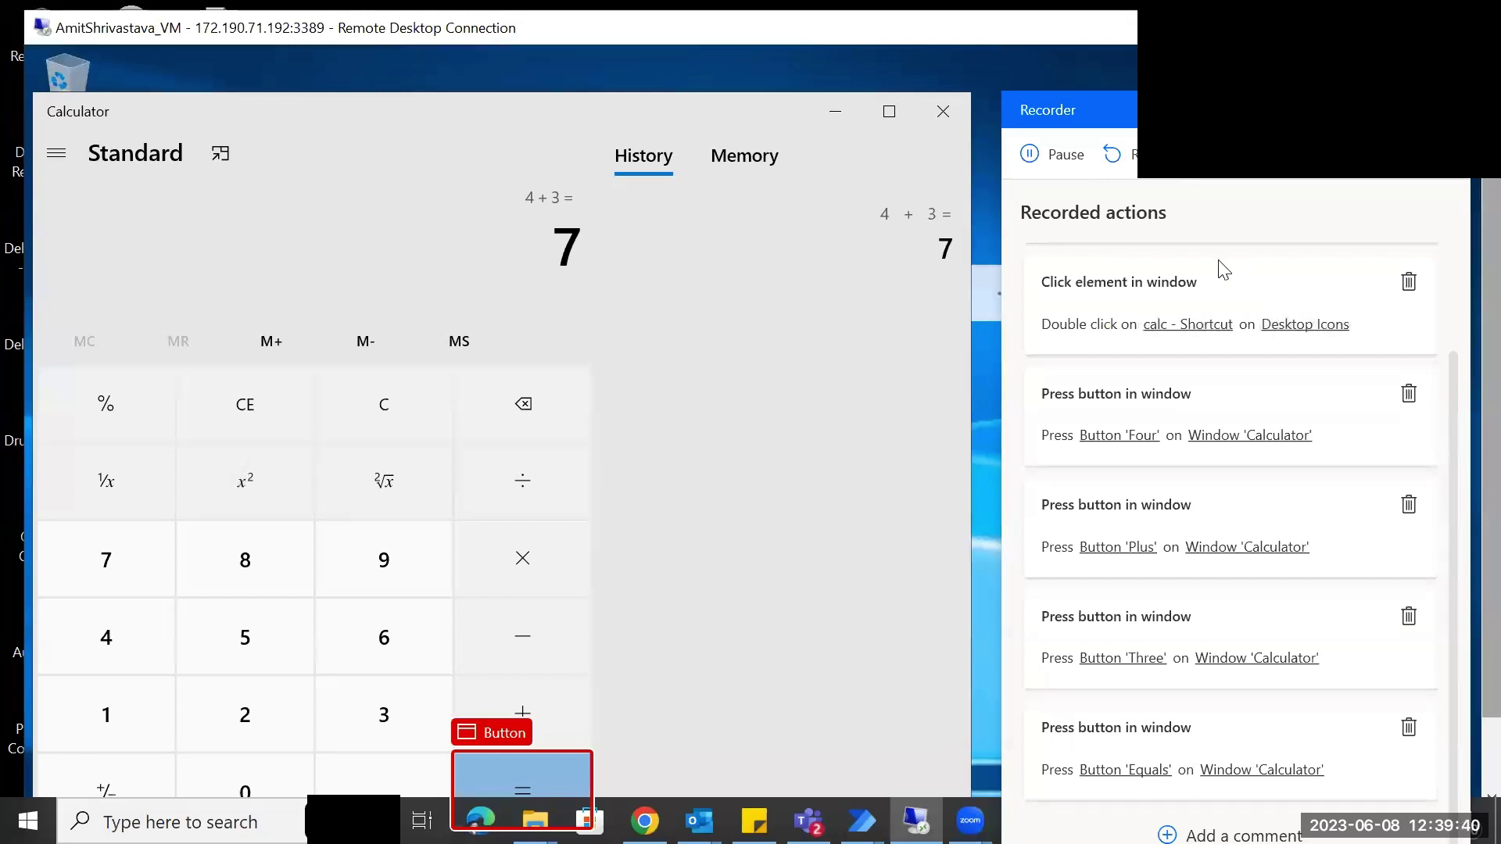
Step: Capture the Calculator display text into AttributeValue with Get text, then close Calculator
{"action": "right_click", "coordinate": [564, 246]}
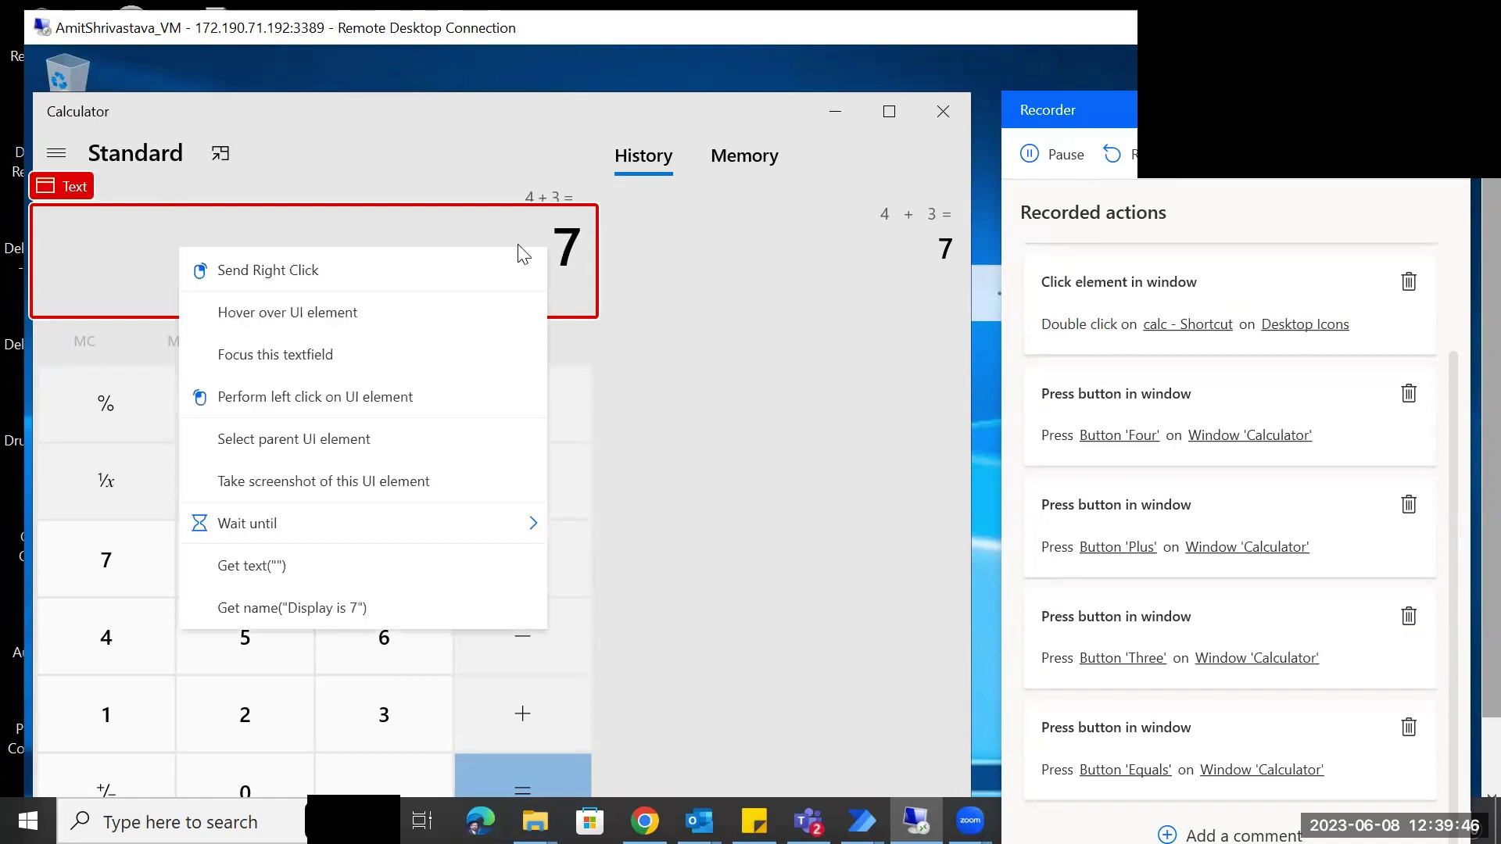
{"action": "left_click", "coordinate": [282, 576]}
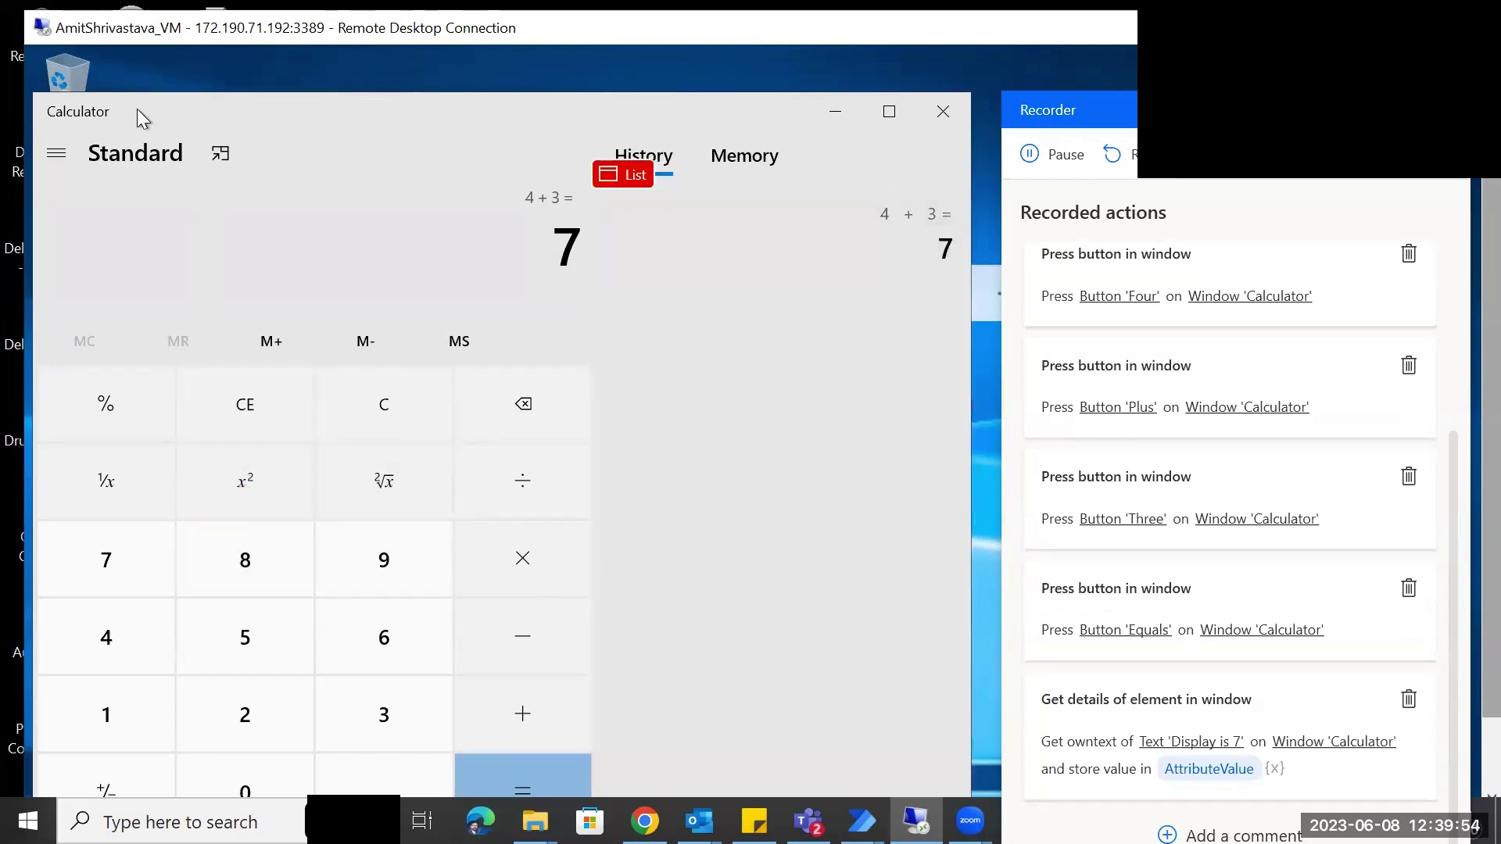
{"action": "left_click_drag", "start_coordinate": [134, 101], "coordinate": [95, 186]}
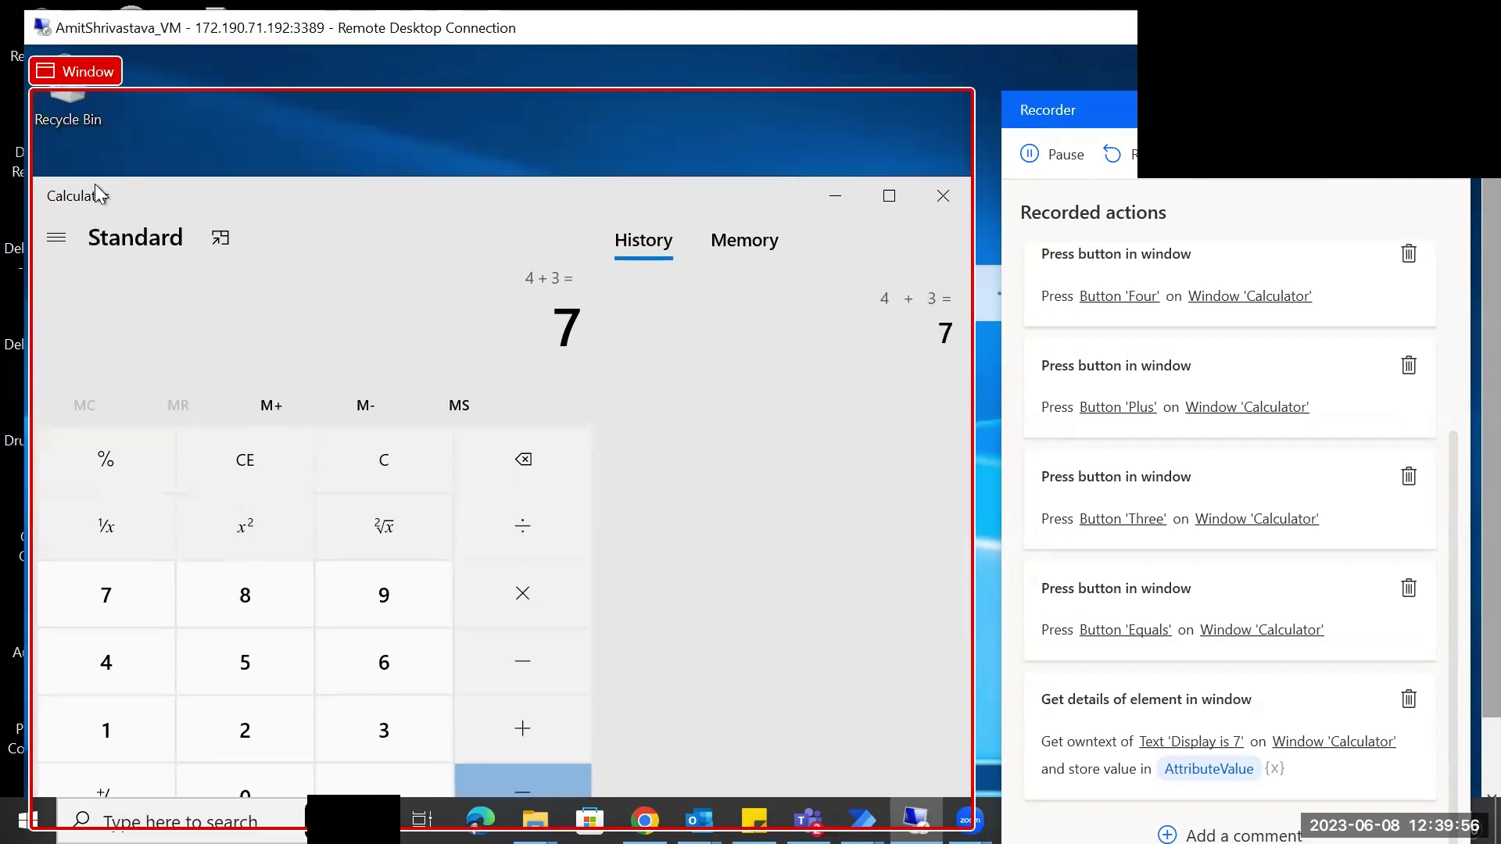
{"action": "left_click", "coordinate": [942, 198]}
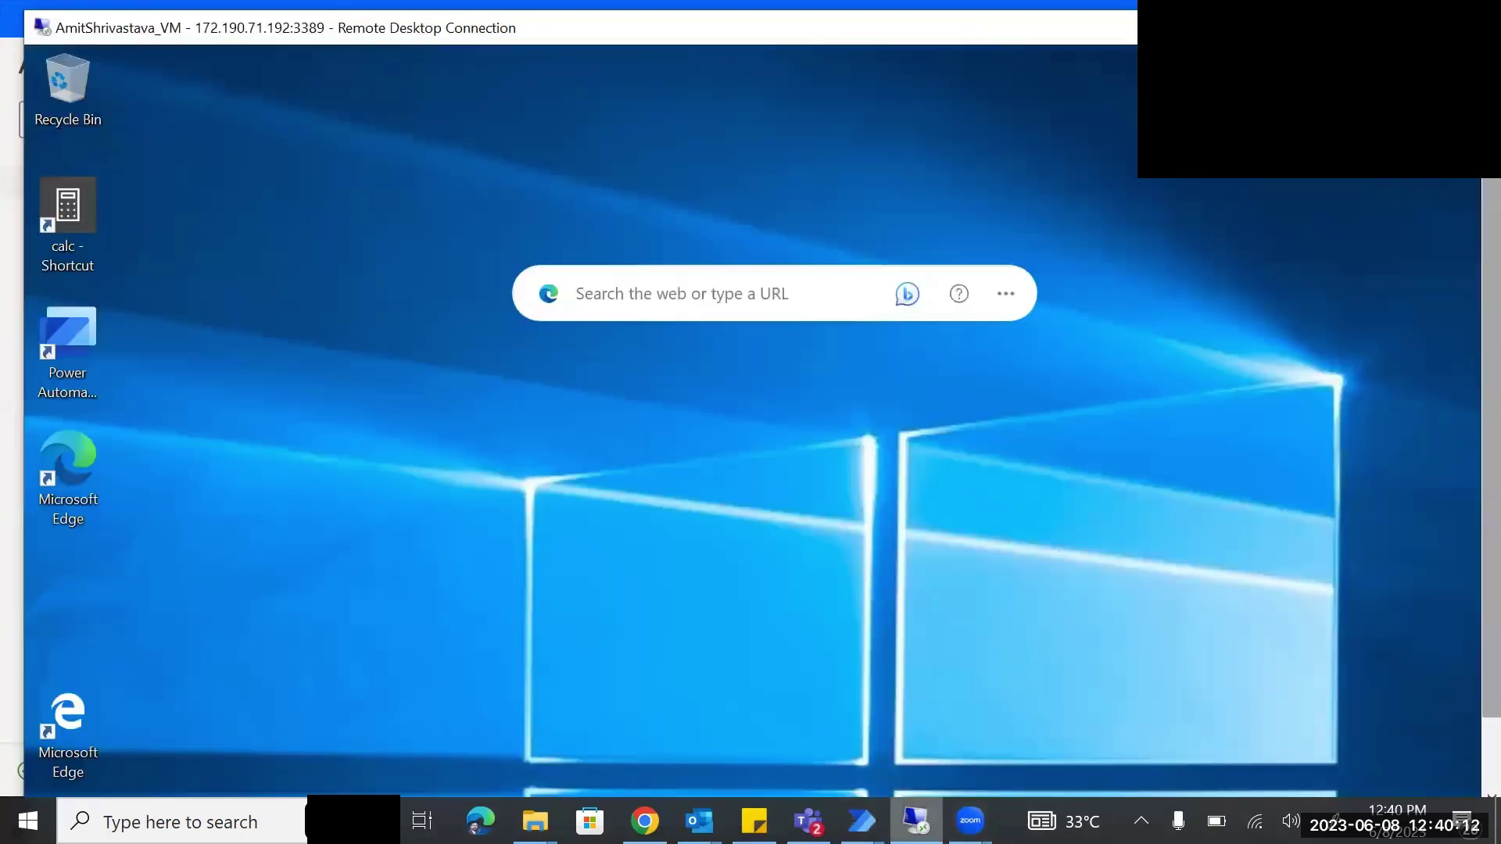
Step: Return to the RDP_Citrix flow designer and run the 11 recorded actions
{"action": "left_click", "coordinate": [915, 820]}
{"action": "key", "text": "alt+Tab"}
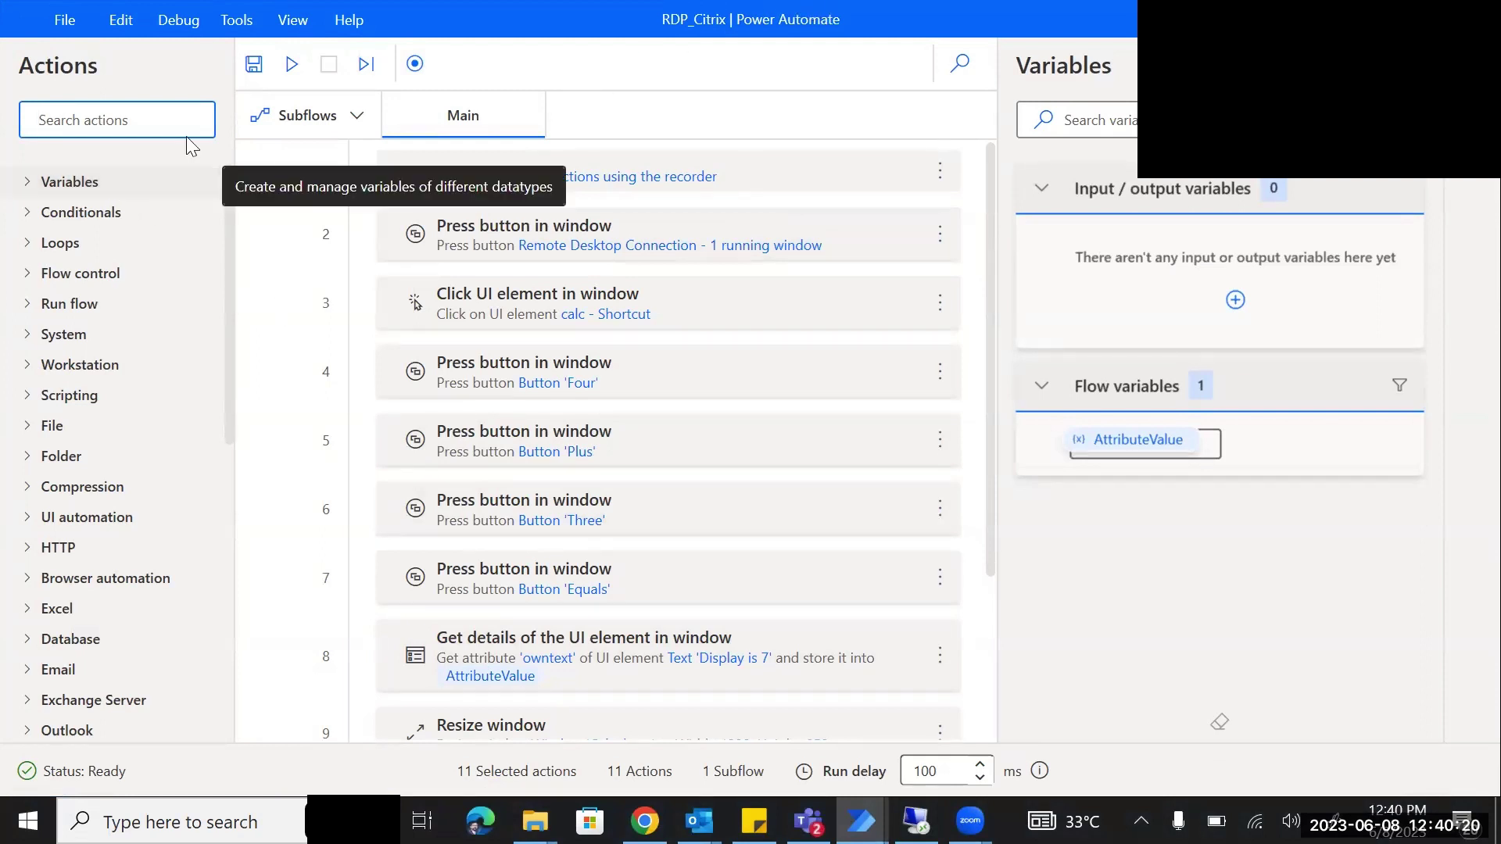
{"action": "left_click", "coordinate": [291, 65]}
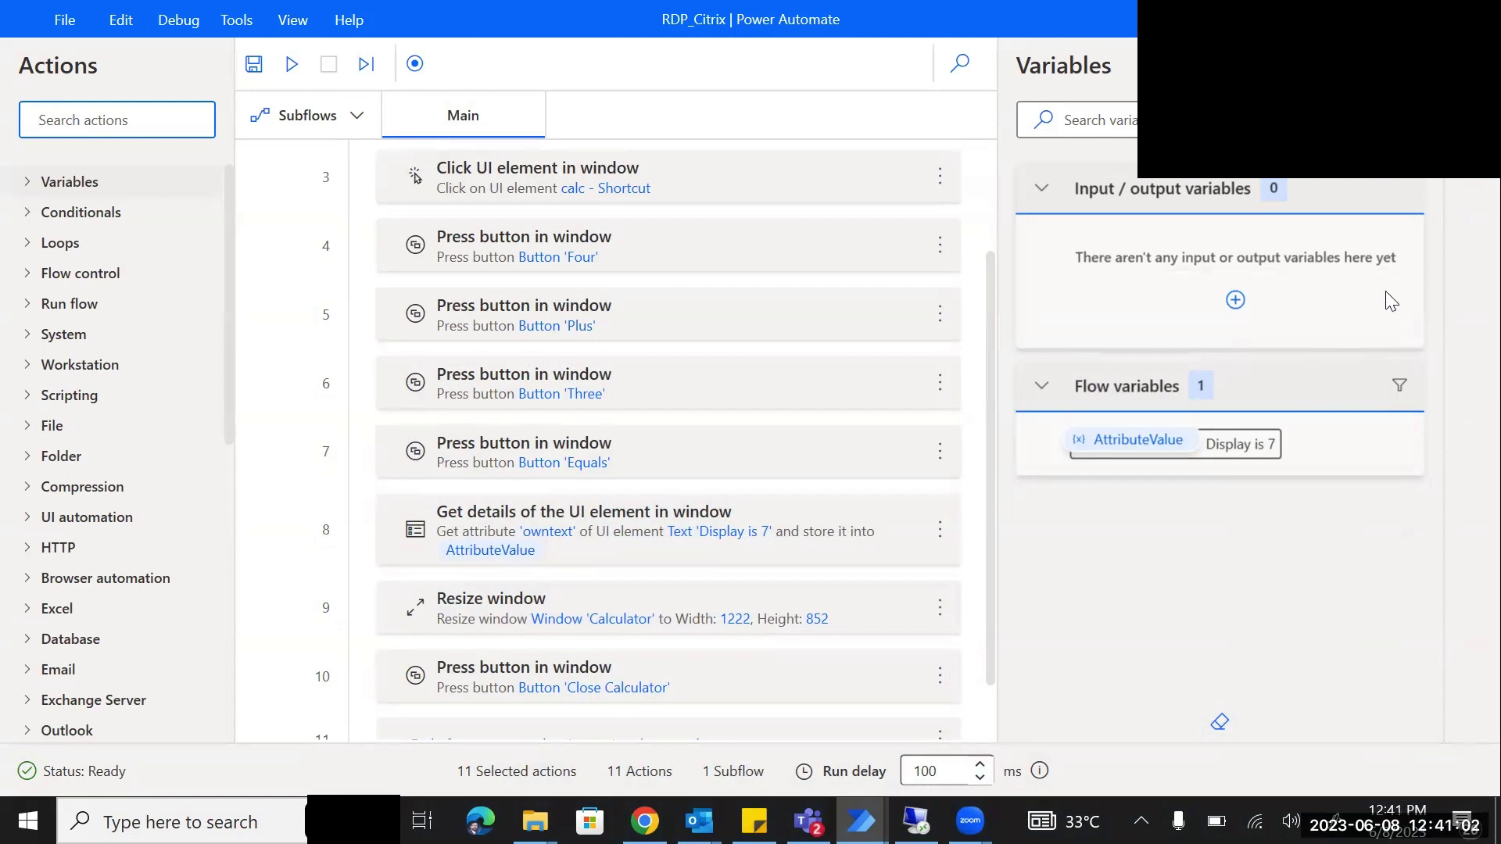
Step: Select step 5 and open the Button 'Plus' UI element's selector for editing
{"action": "scroll", "coordinate": [625, 414], "scroll_direction": "up", "scroll_amount": 2}
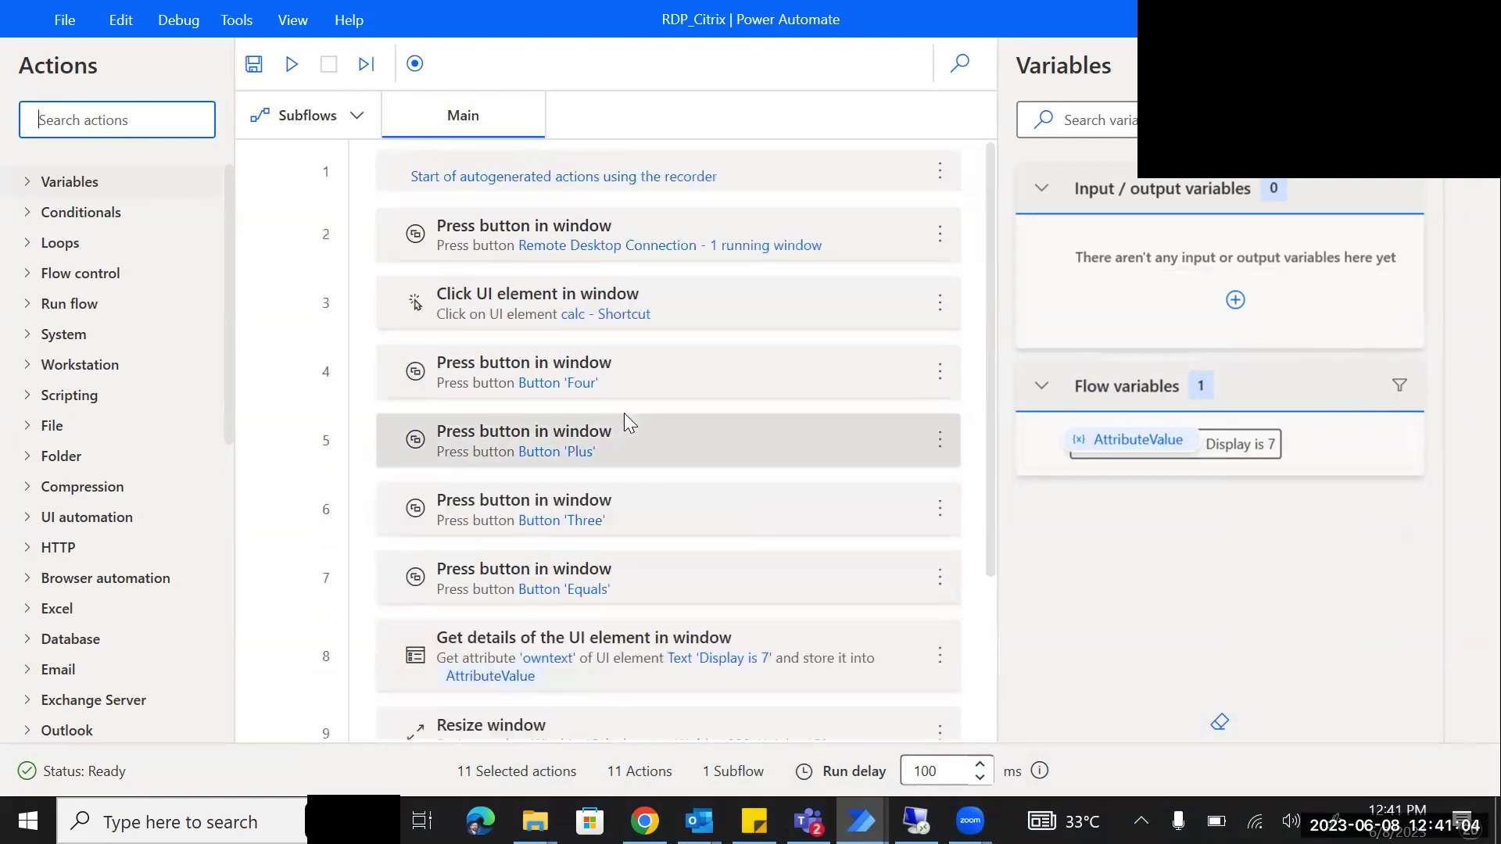
{"action": "left_click", "coordinate": [625, 438]}
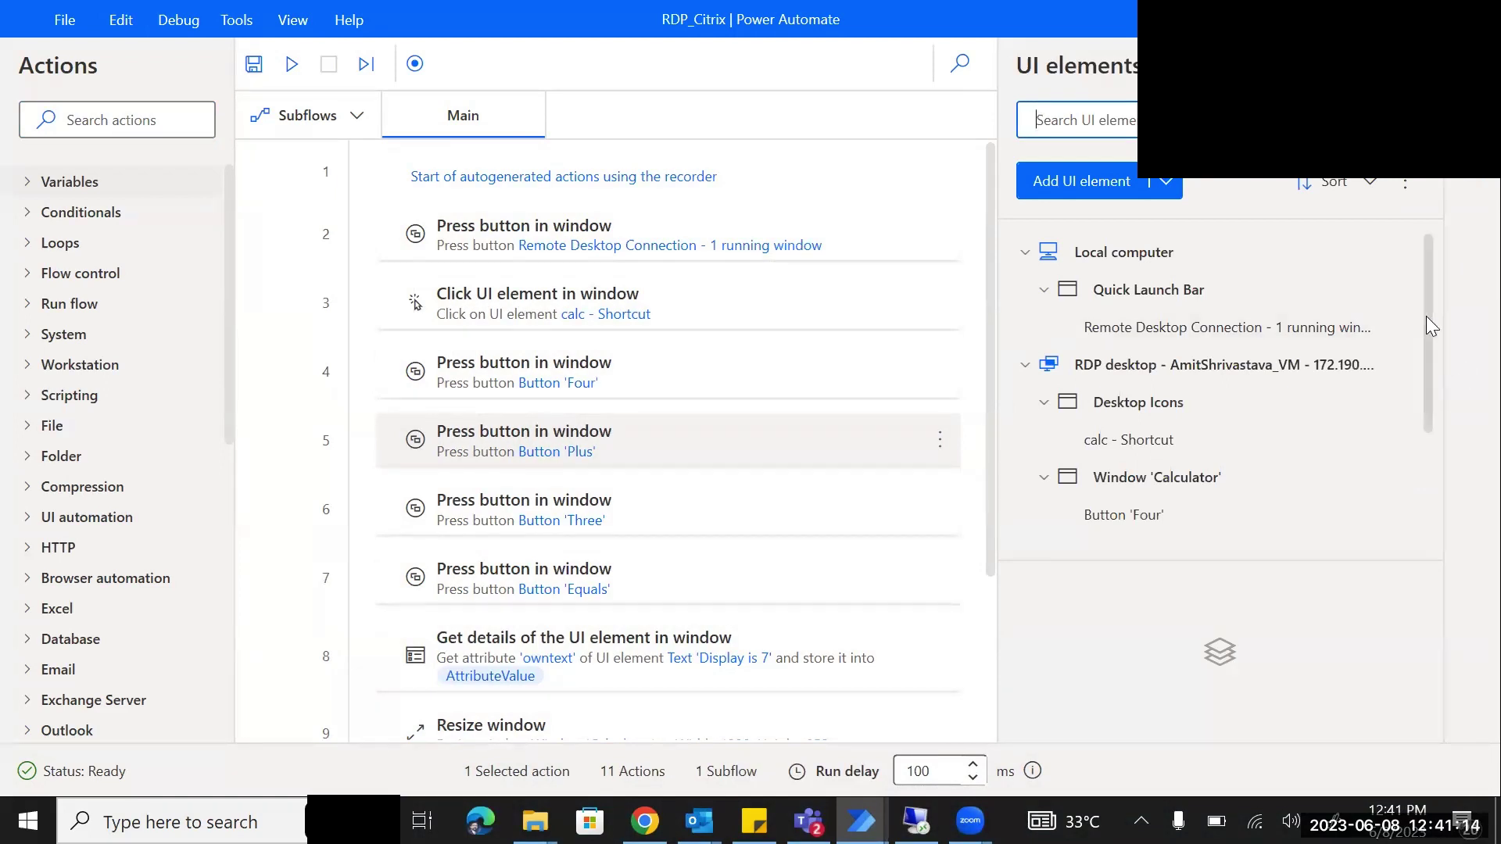
{"action": "left_click_drag", "start_coordinate": [1428, 334], "coordinate": [1418, 459]}
{"action": "left_click", "coordinate": [1114, 383]}
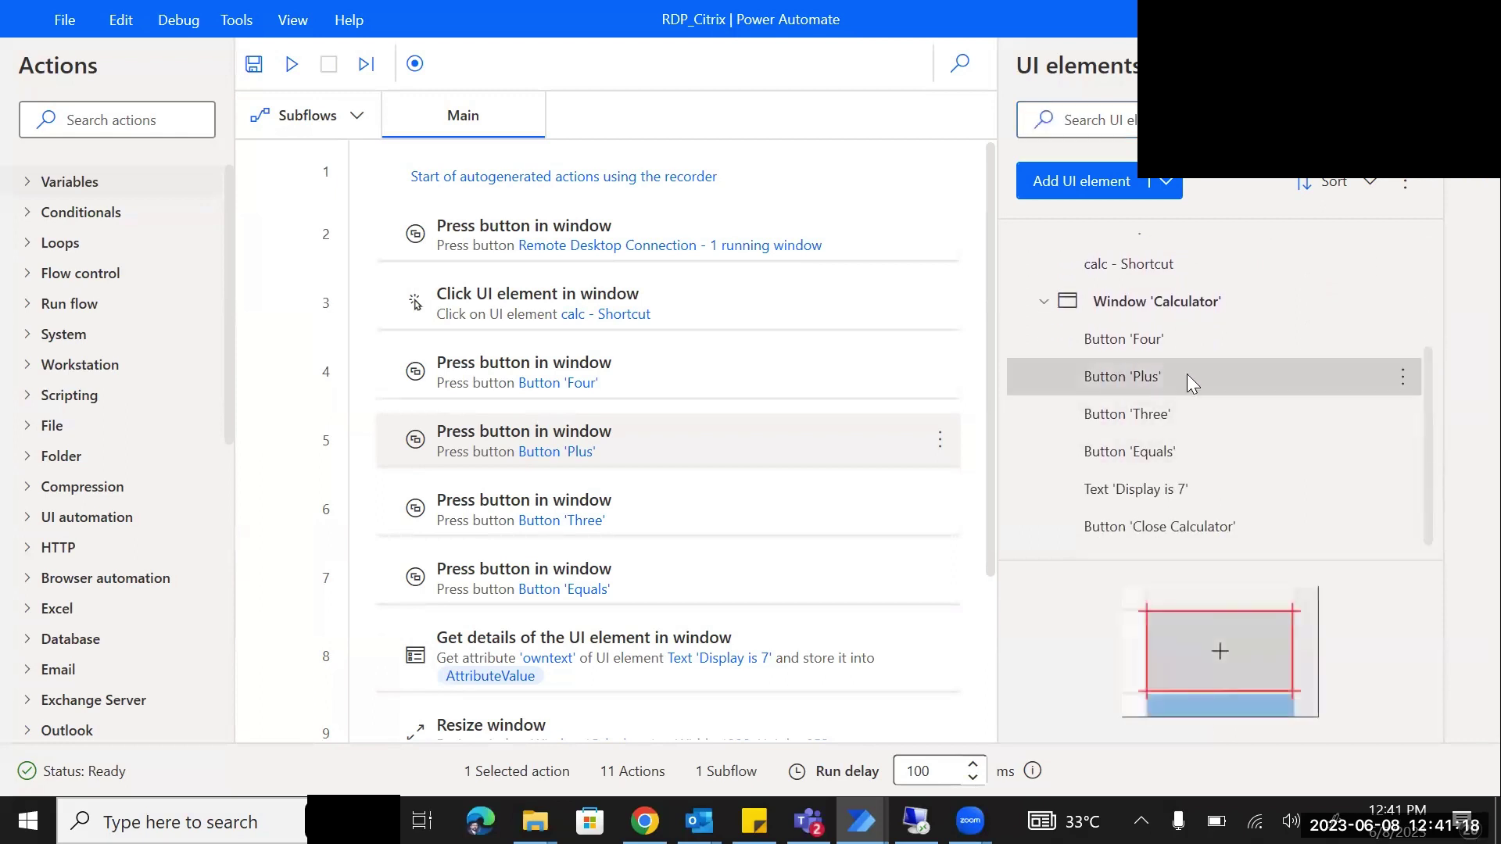
{"action": "left_click", "coordinate": [1404, 375]}
{"action": "left_click", "coordinate": [1123, 388]}
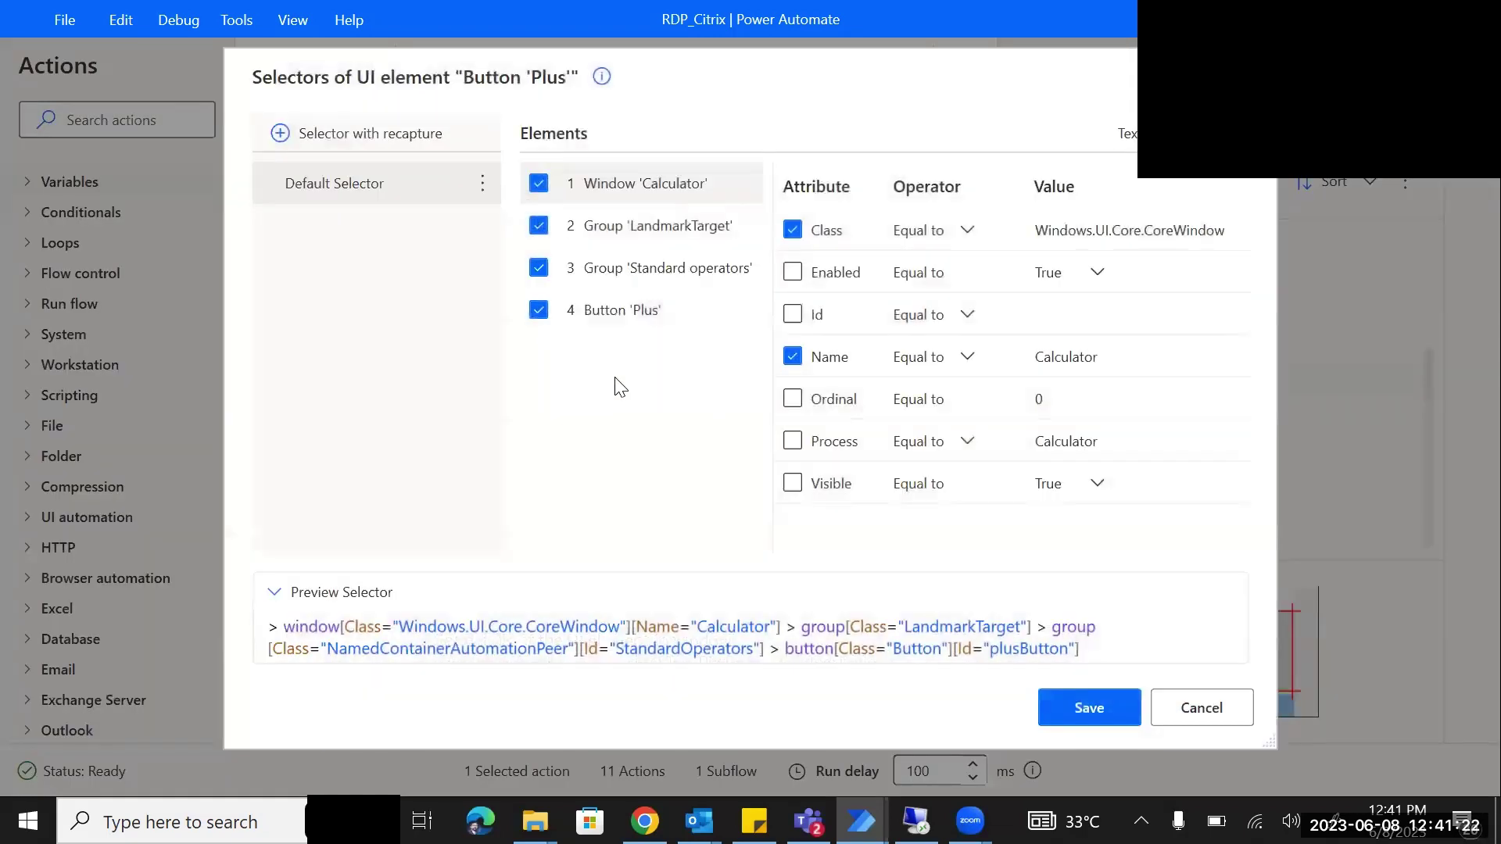
Step: Change the selector's Id from plusButton to multiplyButton and save it
{"action": "left_click", "coordinate": [656, 315]}
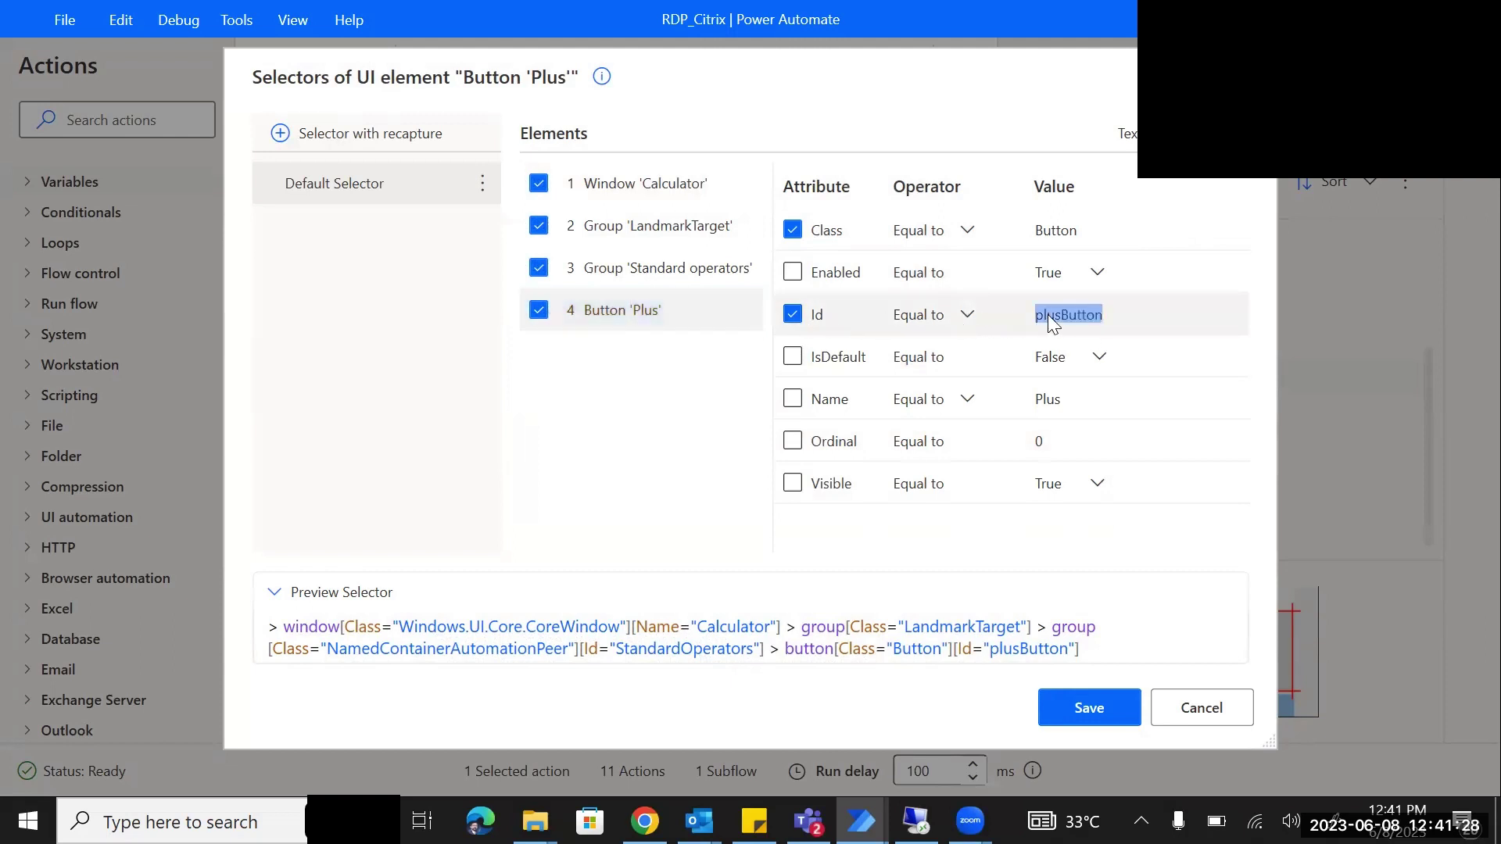
{"action": "left_click", "coordinate": [1075, 316]}
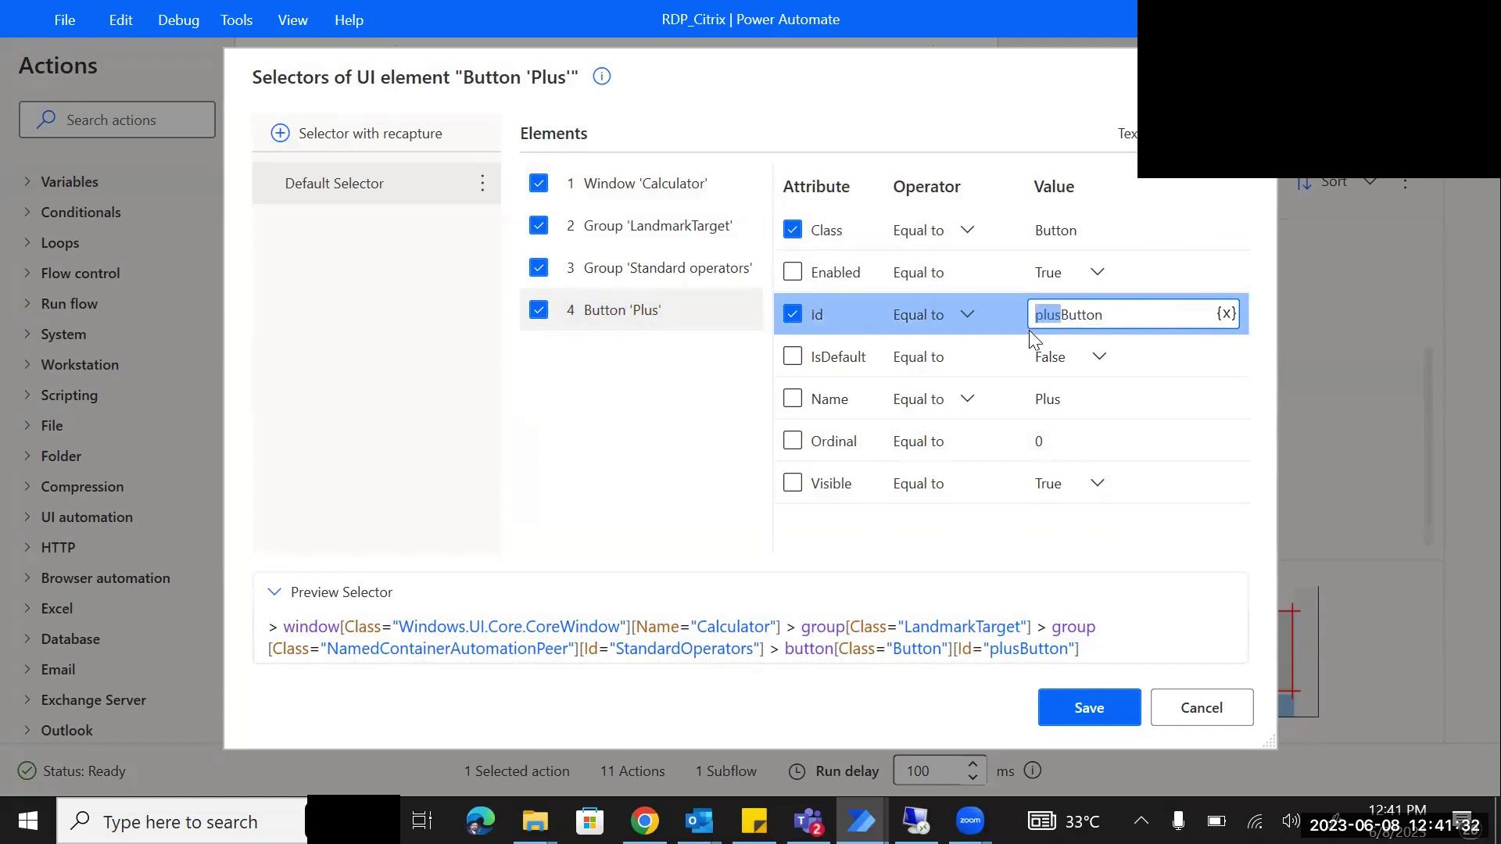
{"action": "type", "text": "multiply"}
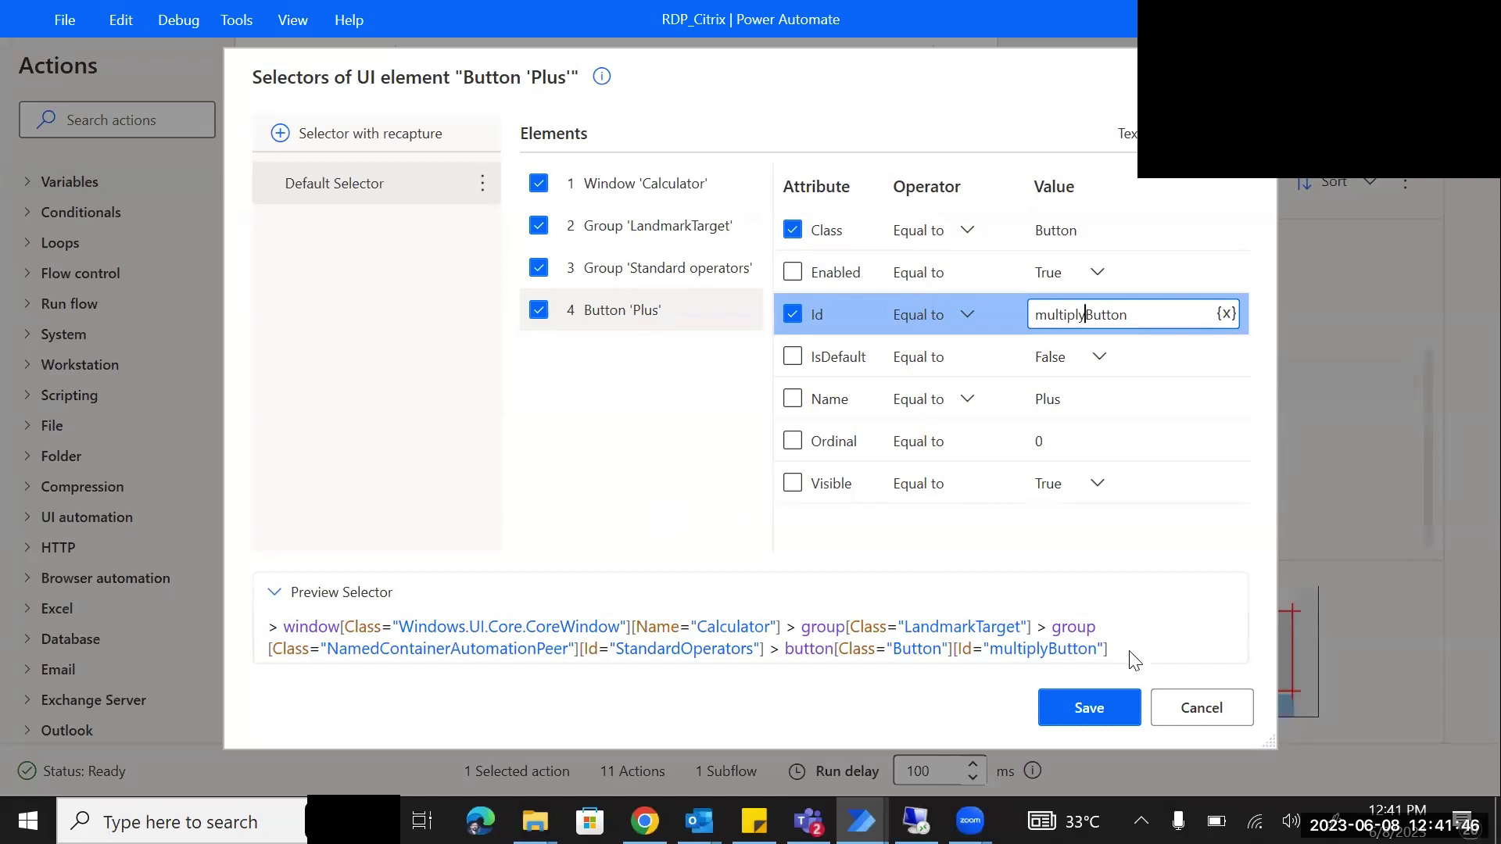
{"action": "left_click", "coordinate": [1087, 708]}
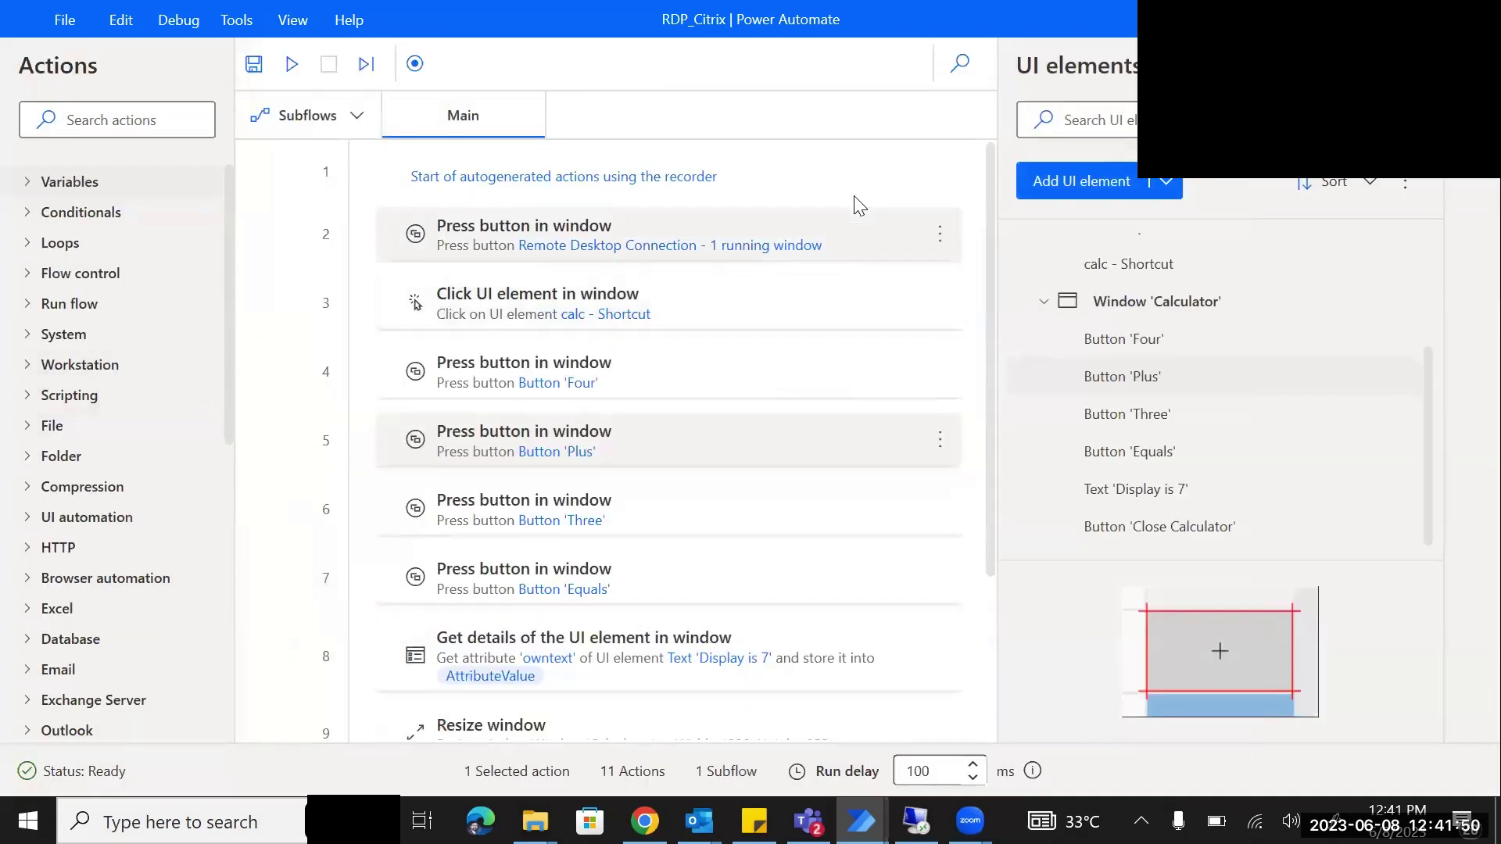
Step: Run the edited flow so Calculator computes 4 × 3 = 12 and closes
{"action": "left_click", "coordinate": [289, 64]}
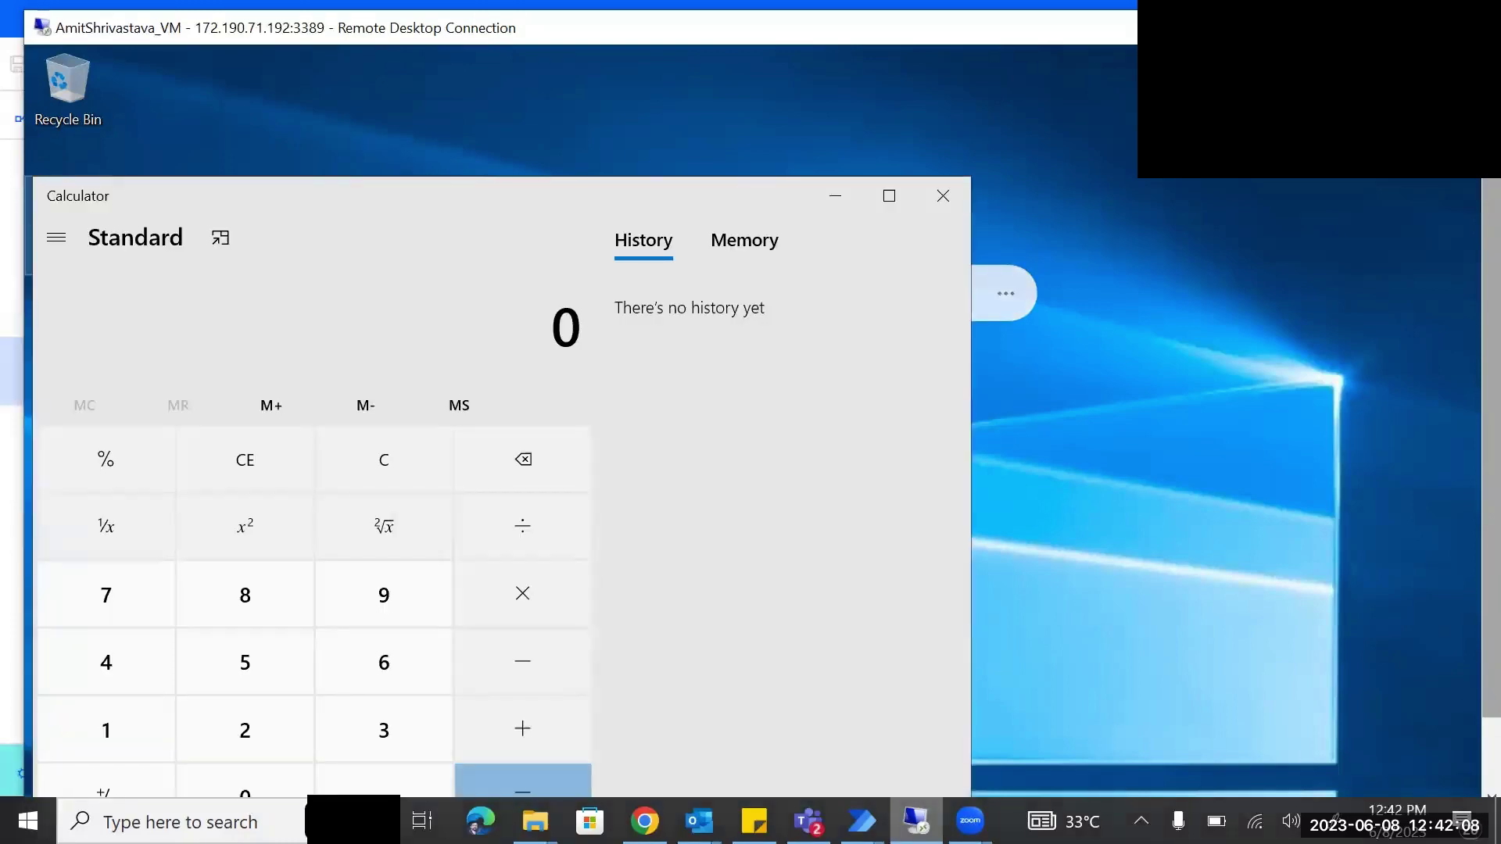
{"action": "key", "text": "4"}
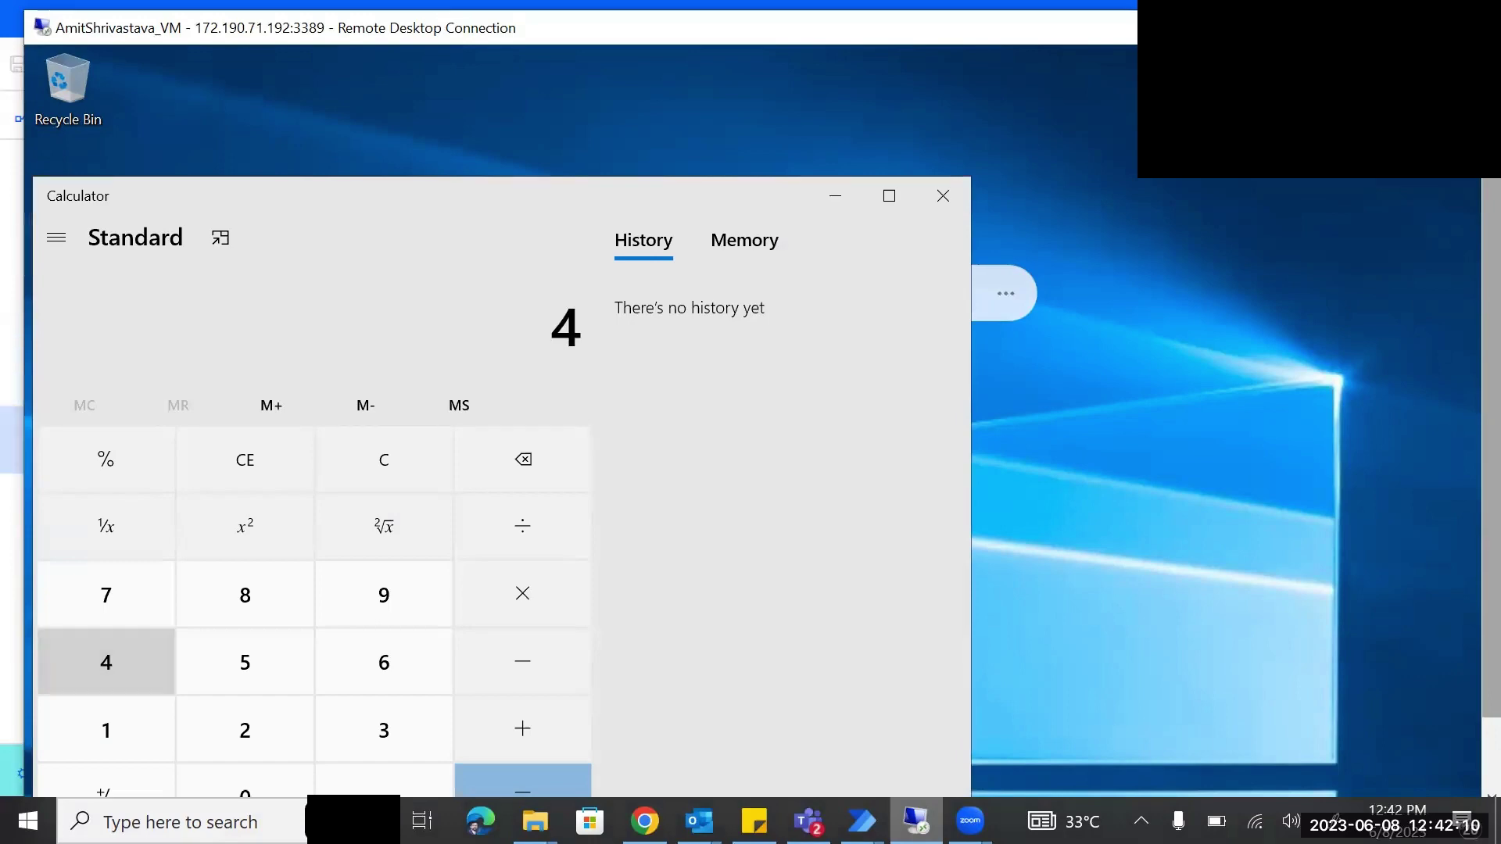
{"action": "key", "text": "asterisk"}
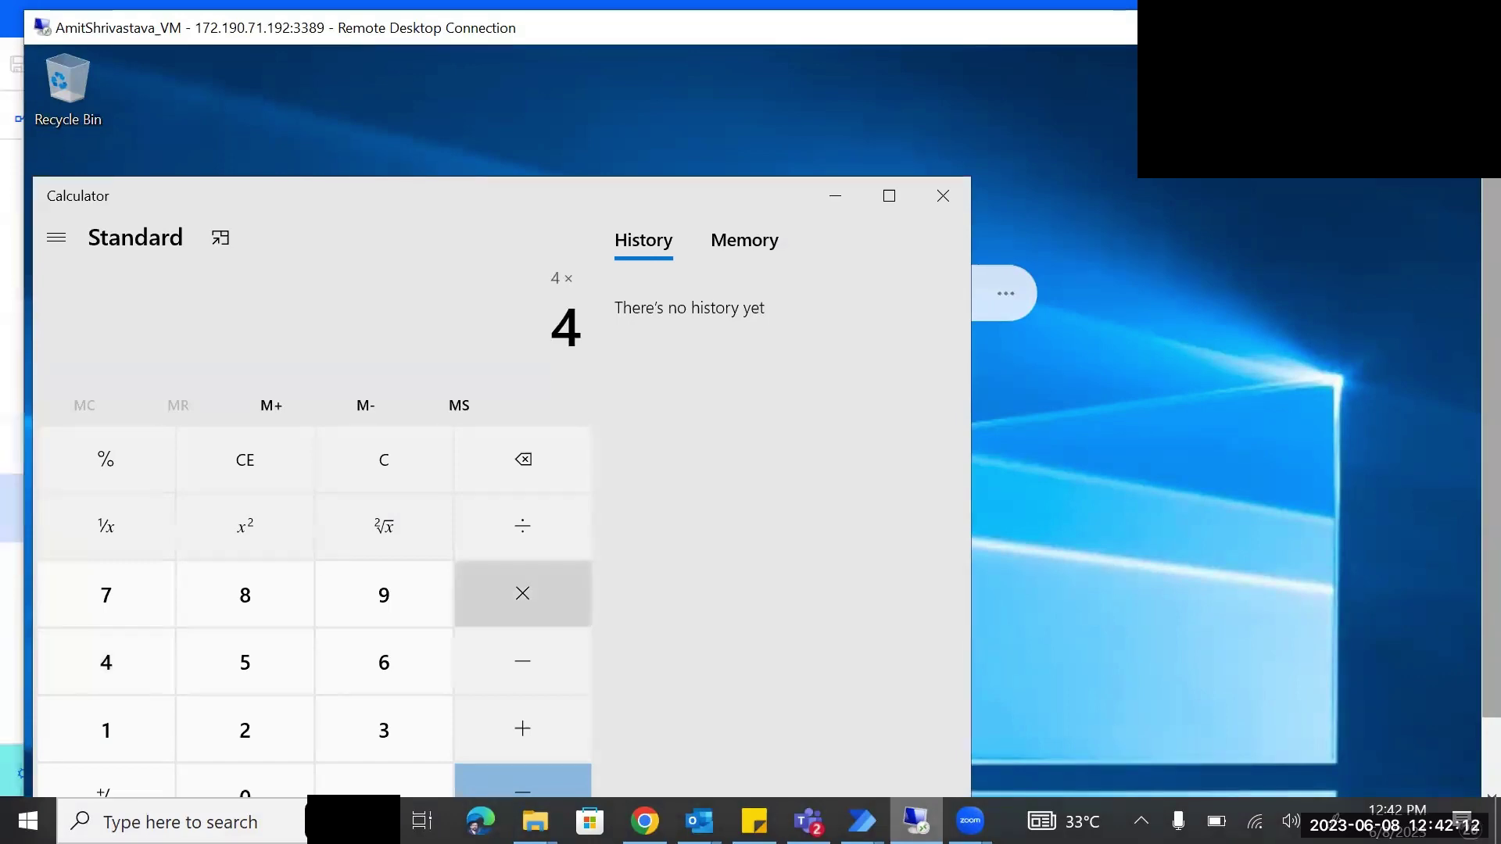
{"action": "key", "text": "3"}
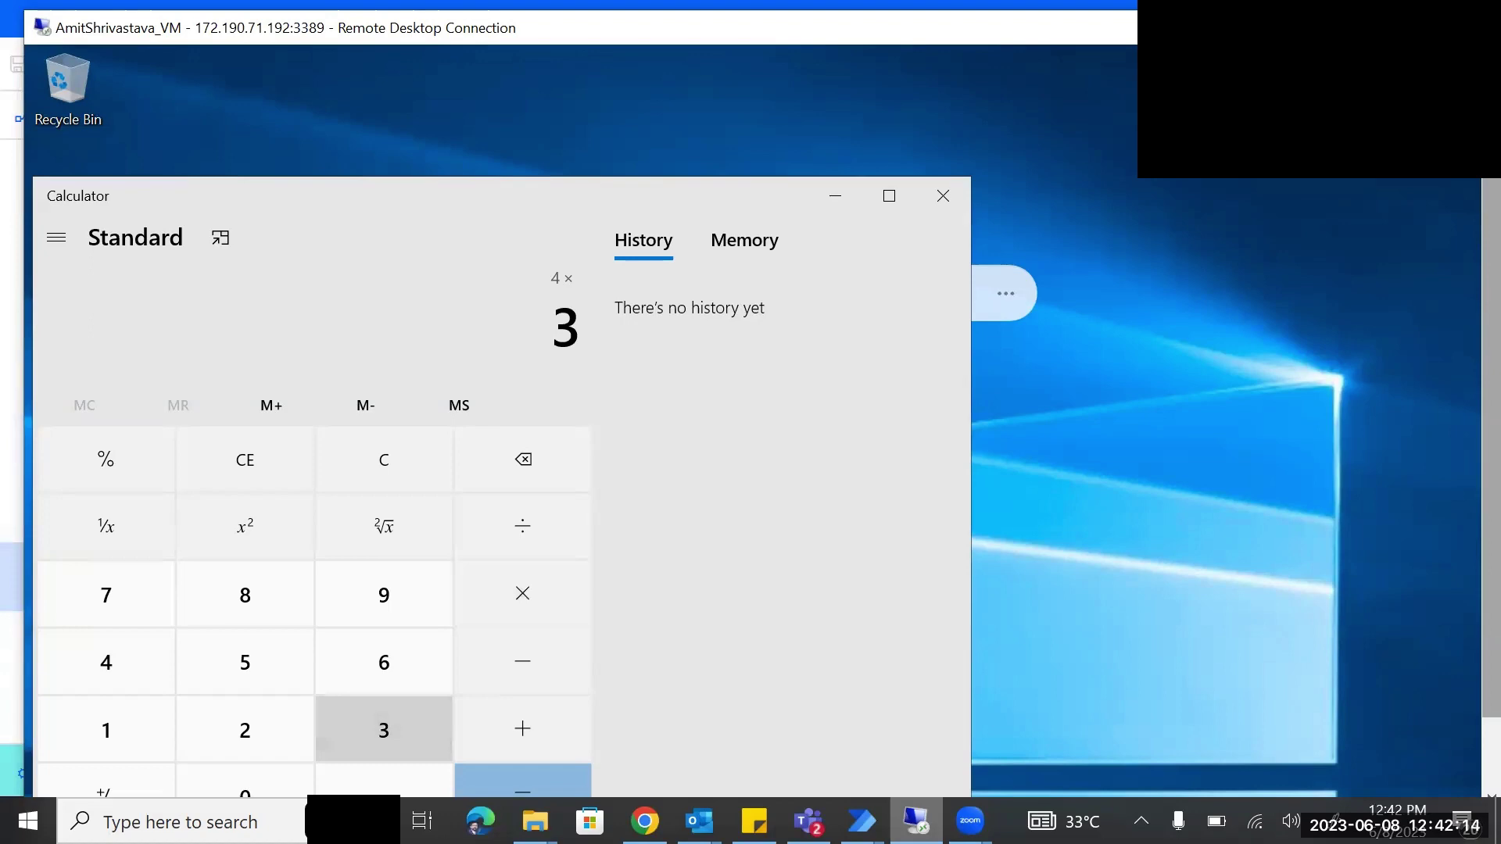
{"action": "key", "text": "Return"}
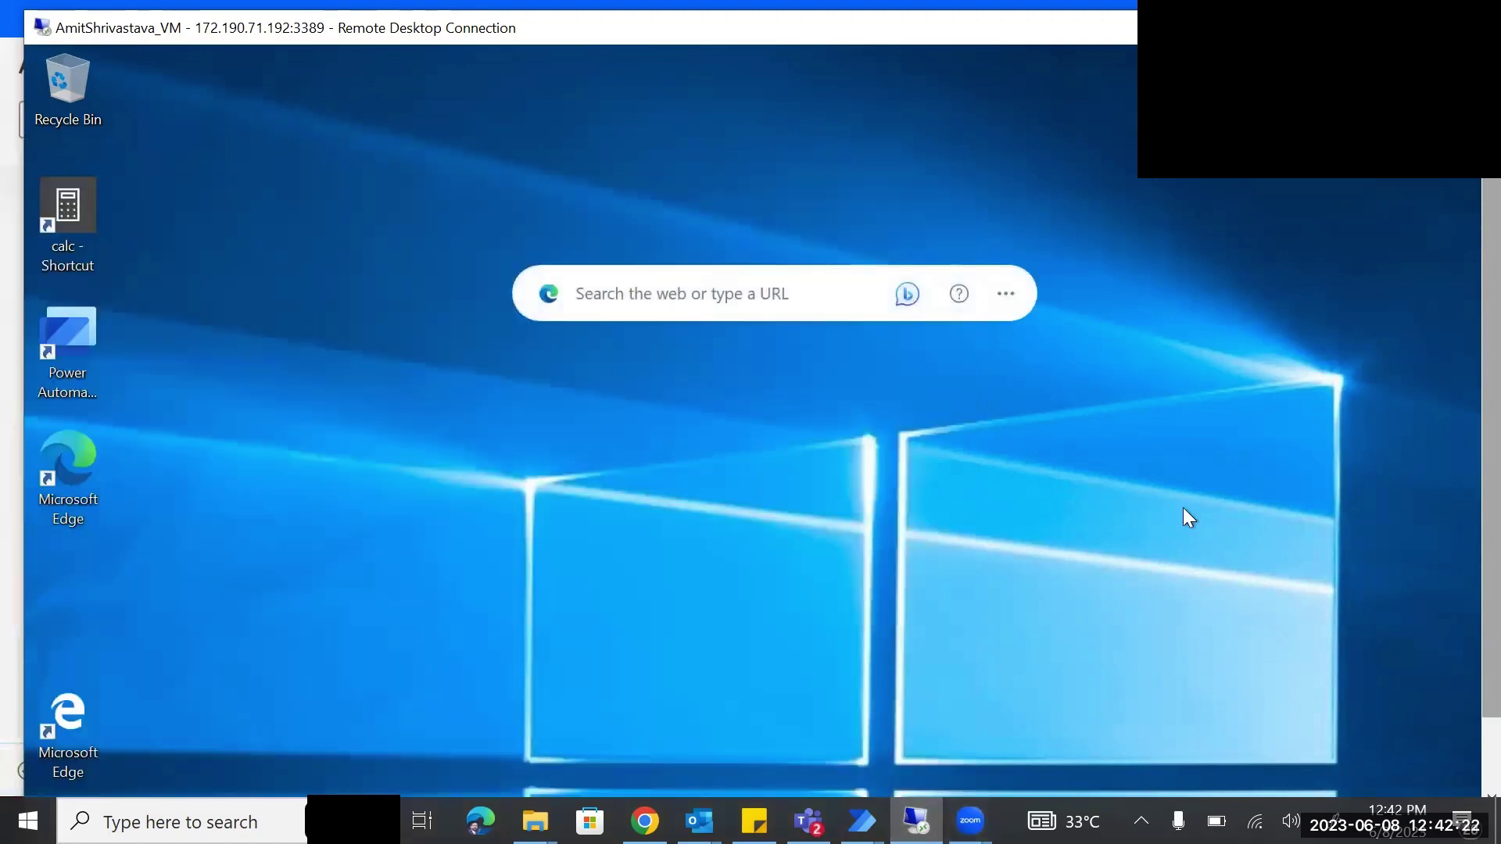
Step: Return to the RDP_Citrix flow editor to see AttributeValue as 'Display is 12'
{"action": "mouse_move", "coordinate": [969, 821]}
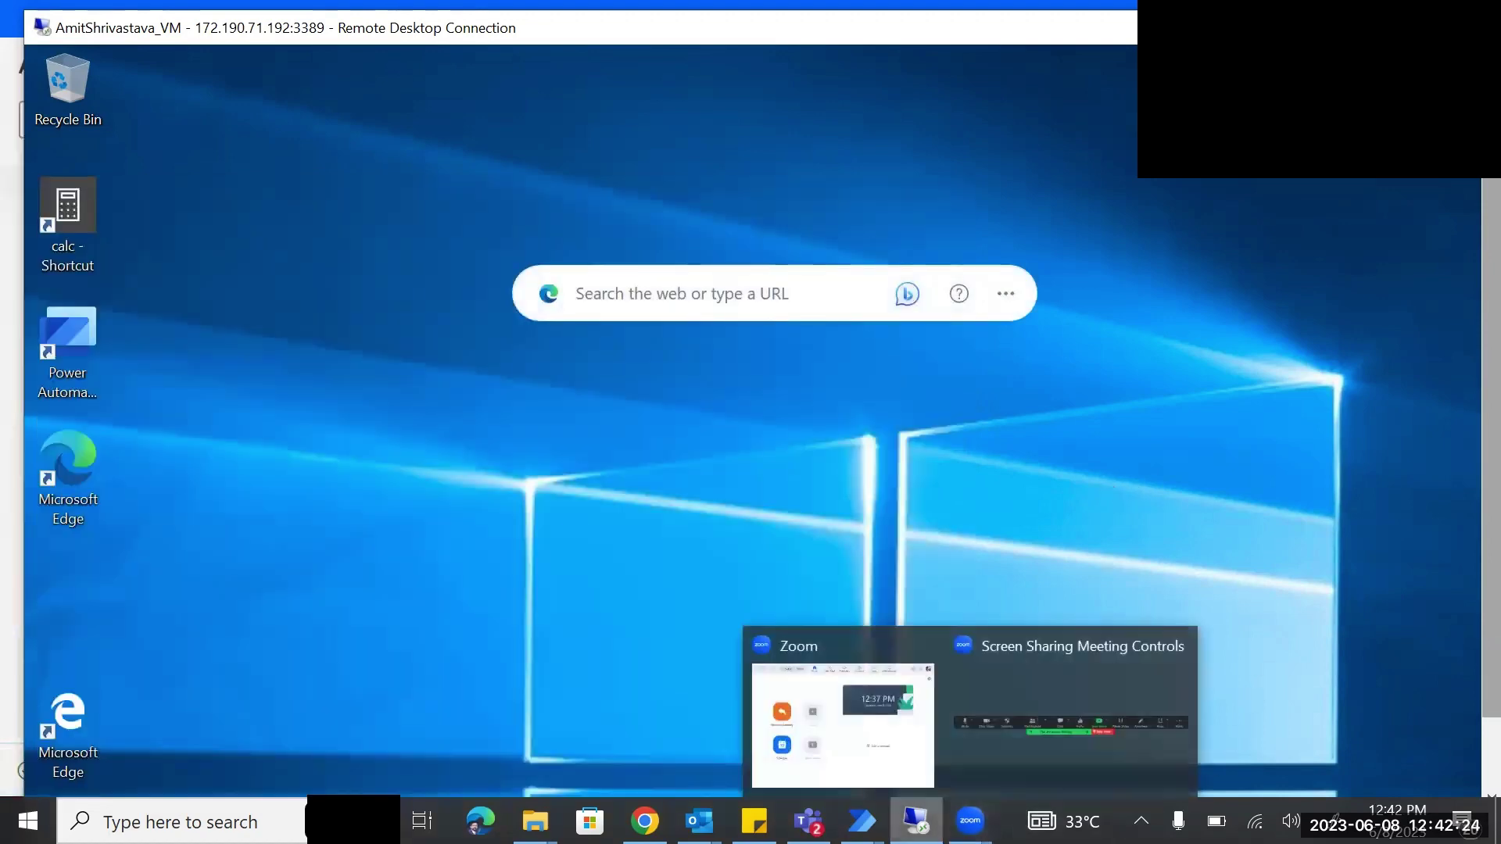
{"action": "mouse_move", "coordinate": [861, 820]}
{"action": "left_click", "coordinate": [943, 750]}
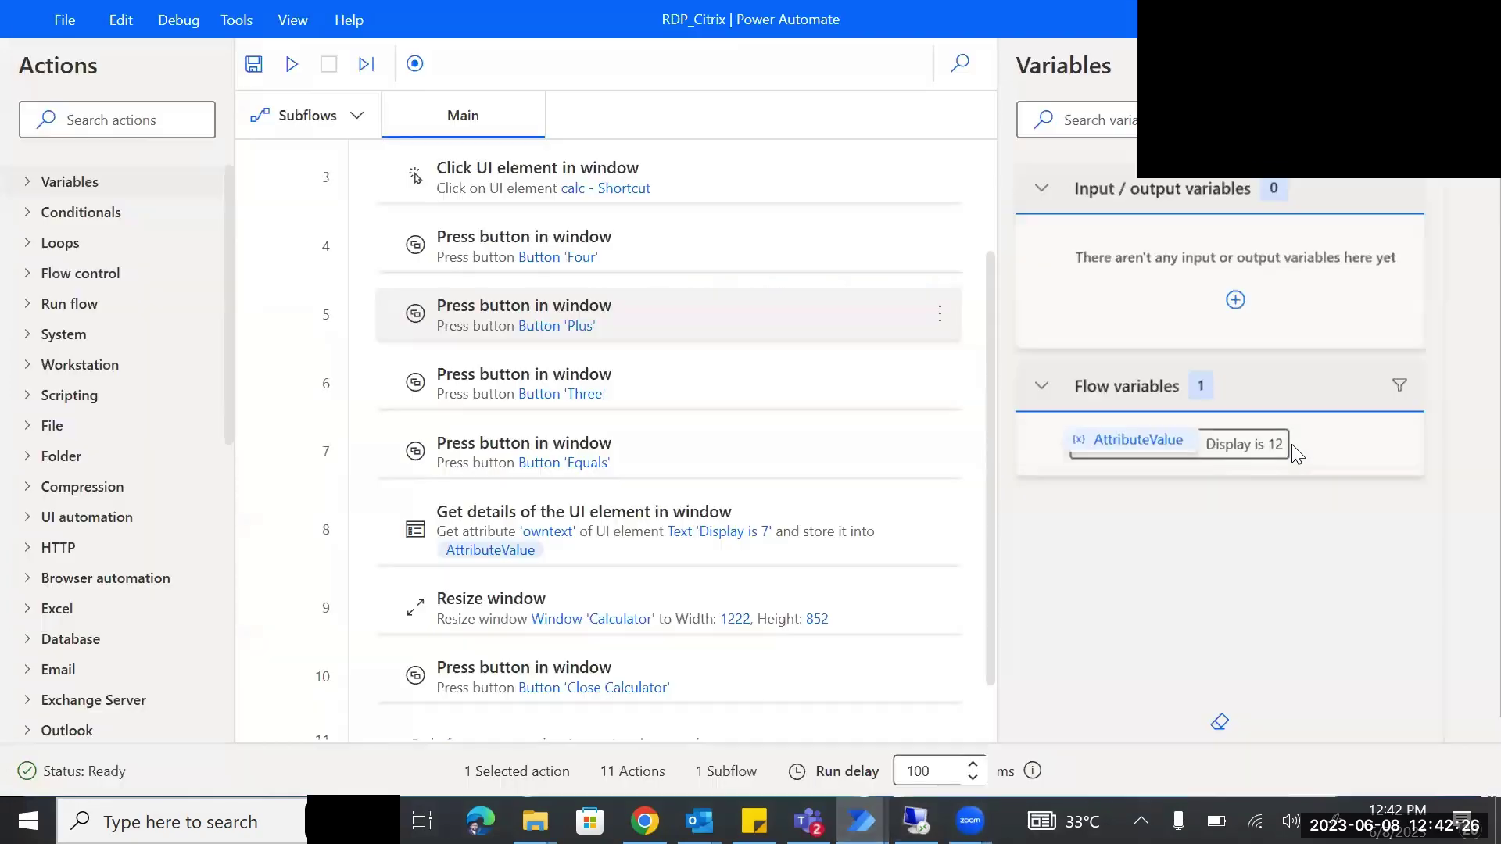